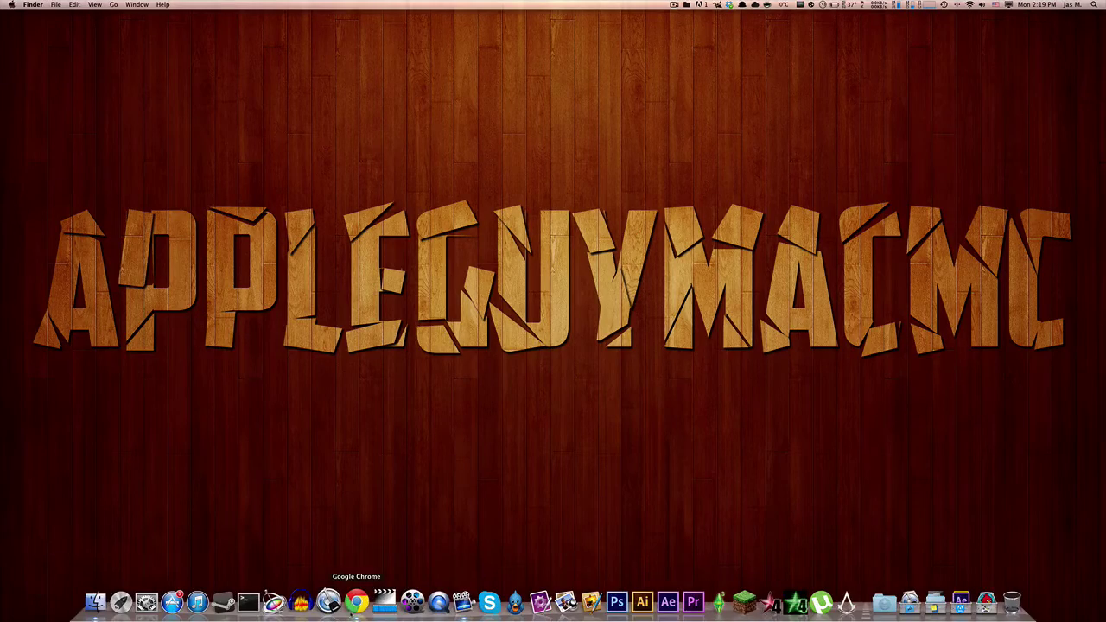
- Look over the SPC forum post and its web address in the browser, then minimize it
left_click(358, 602)
left_click(458, 39)
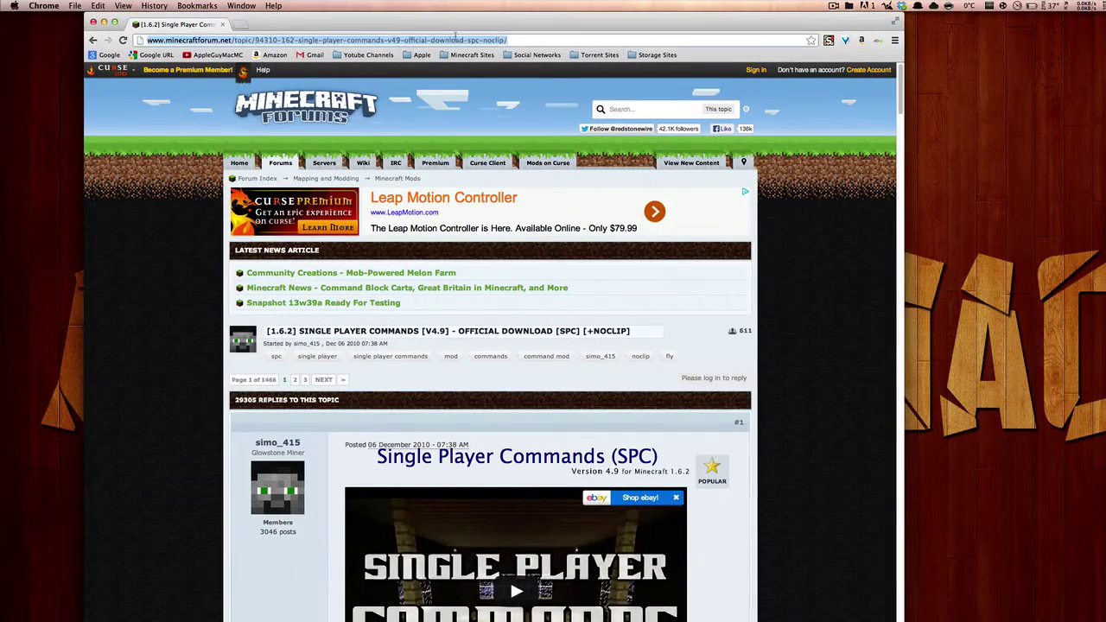
left_click(586, 384)
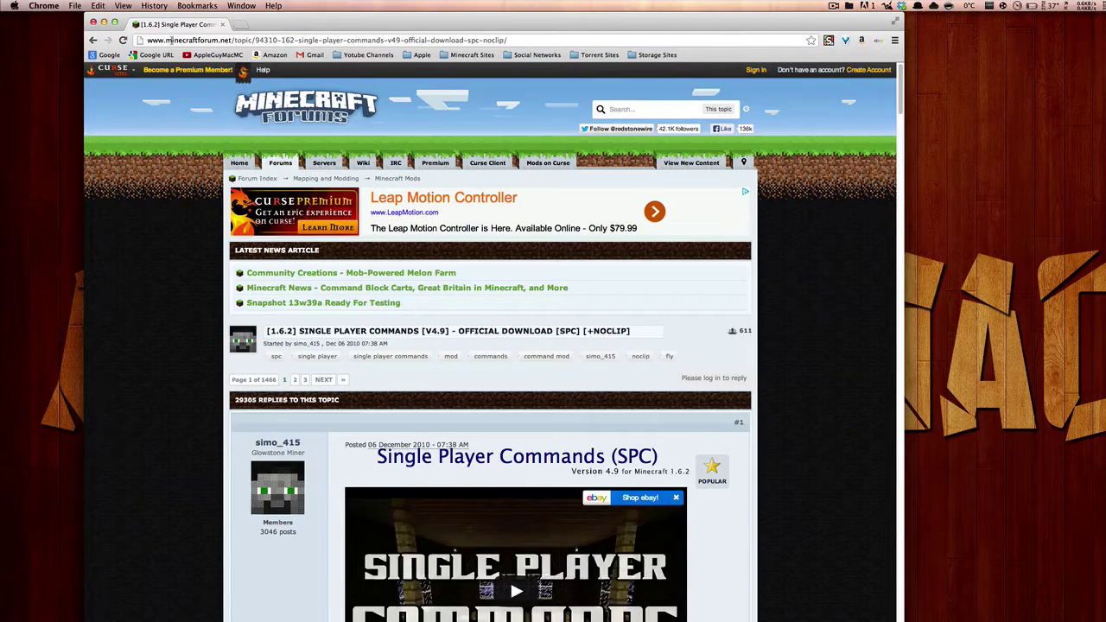
left_click(168, 40)
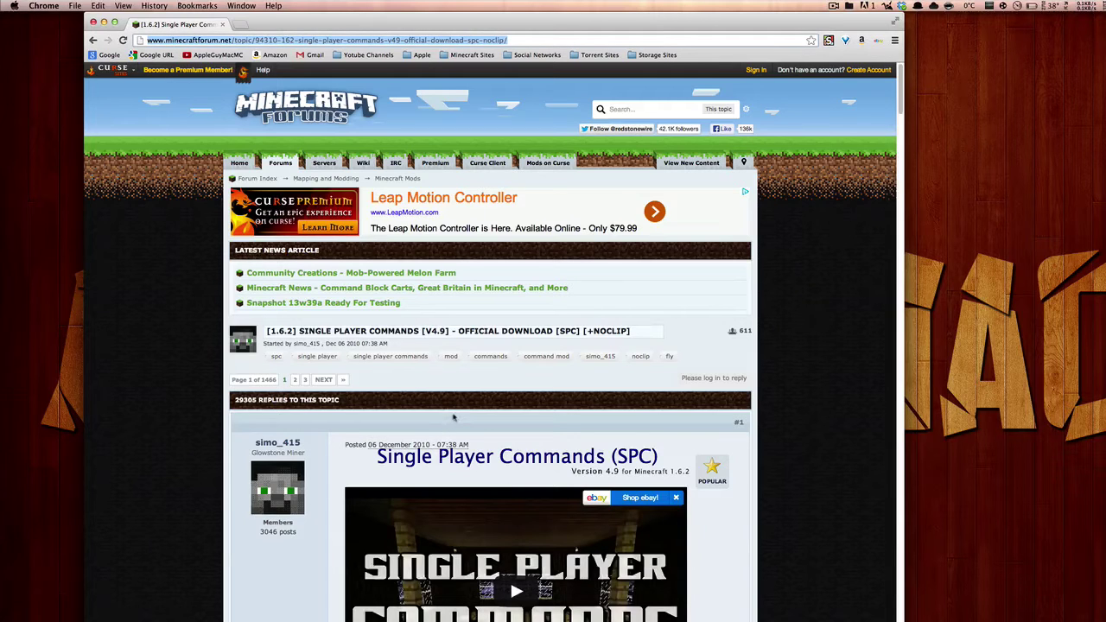
left_click(488, 424)
scroll(496, 388, "down", 10)
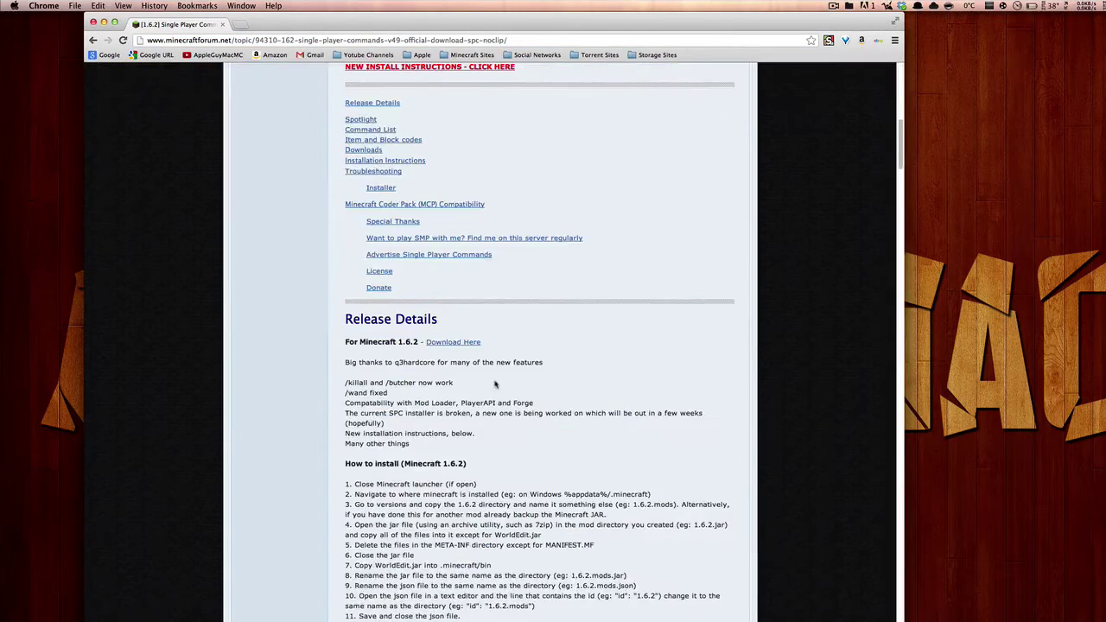
scroll(495, 384, "up", 10)
scroll(484, 350, "down", 2)
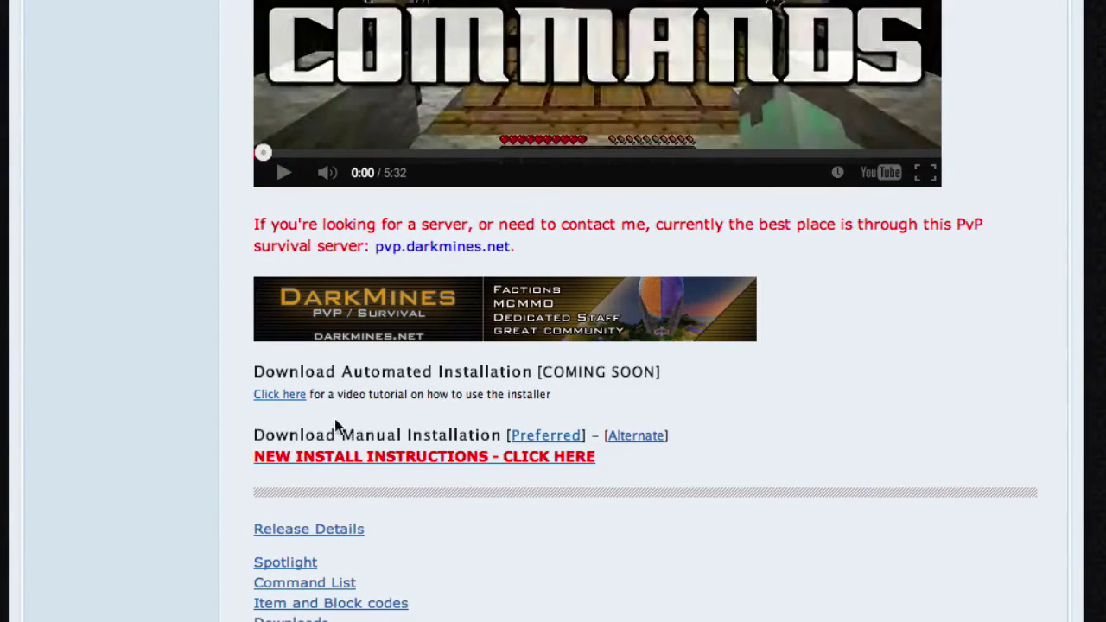
left_click_drag(337, 428, 406, 432)
left_click(486, 402)
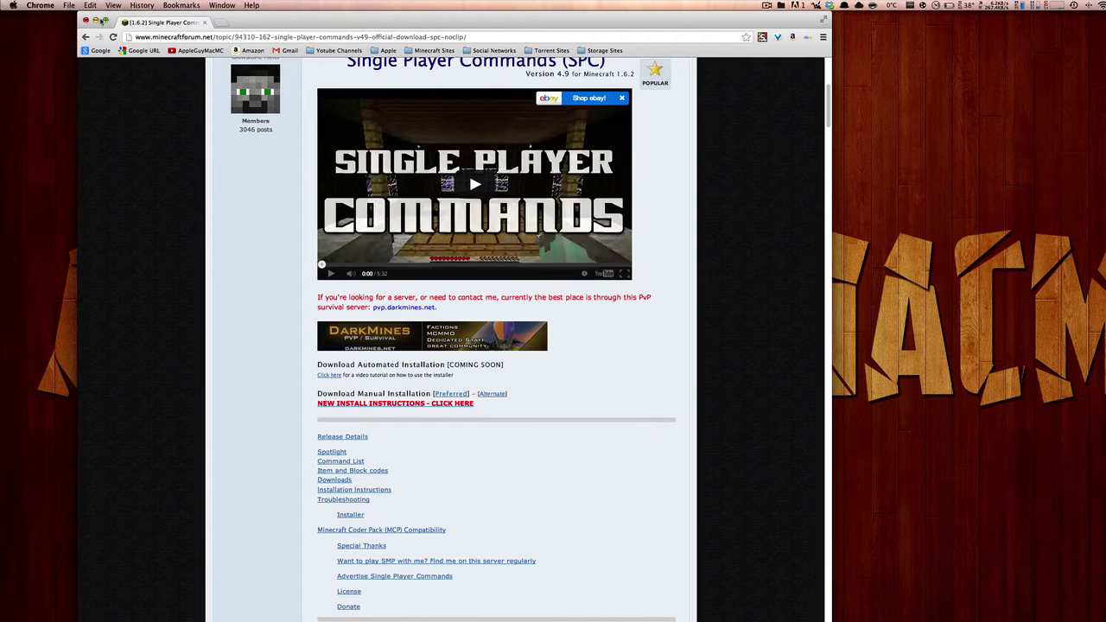
left_click(95, 19)
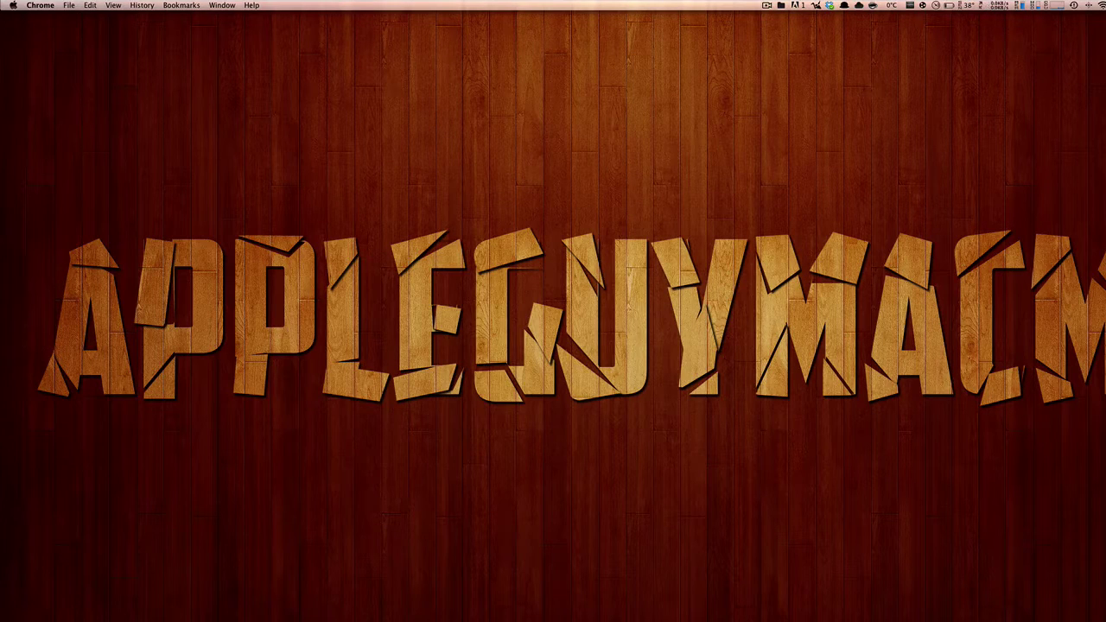
- Extract the SinglePlayerCommands zip in Downloads and delete the original zip
left_click(1003, 615)
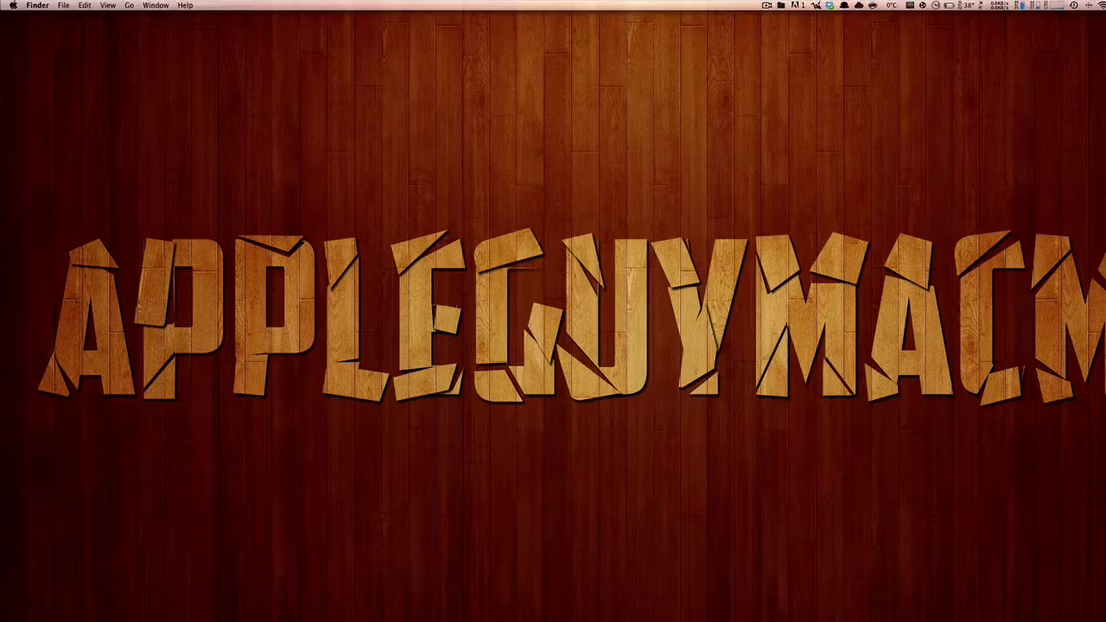
double_click(262, 102)
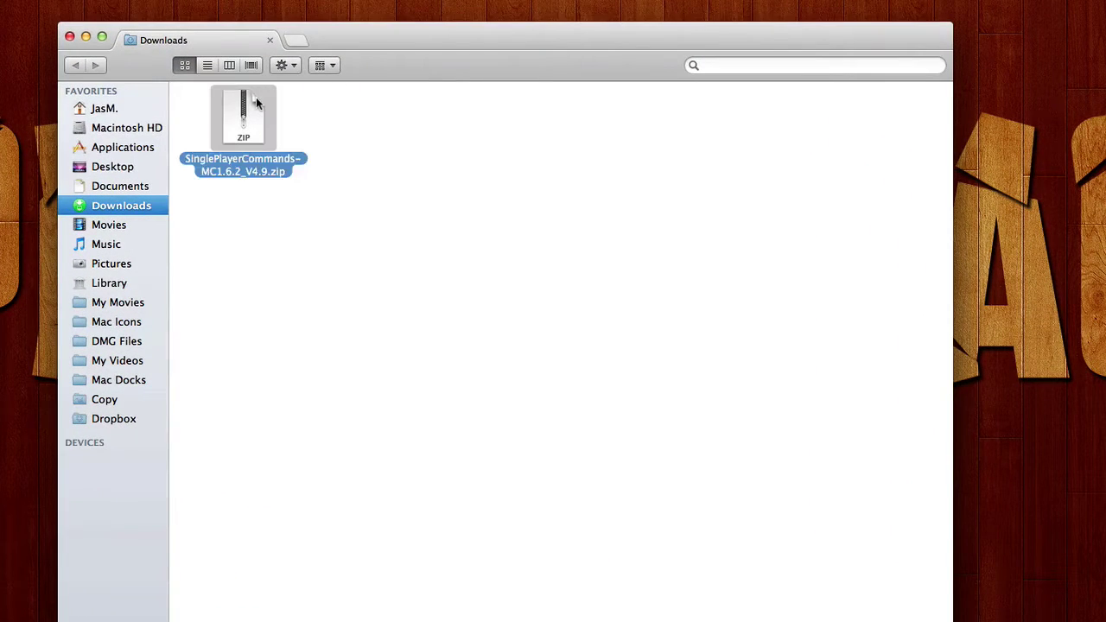
left_click(402, 134)
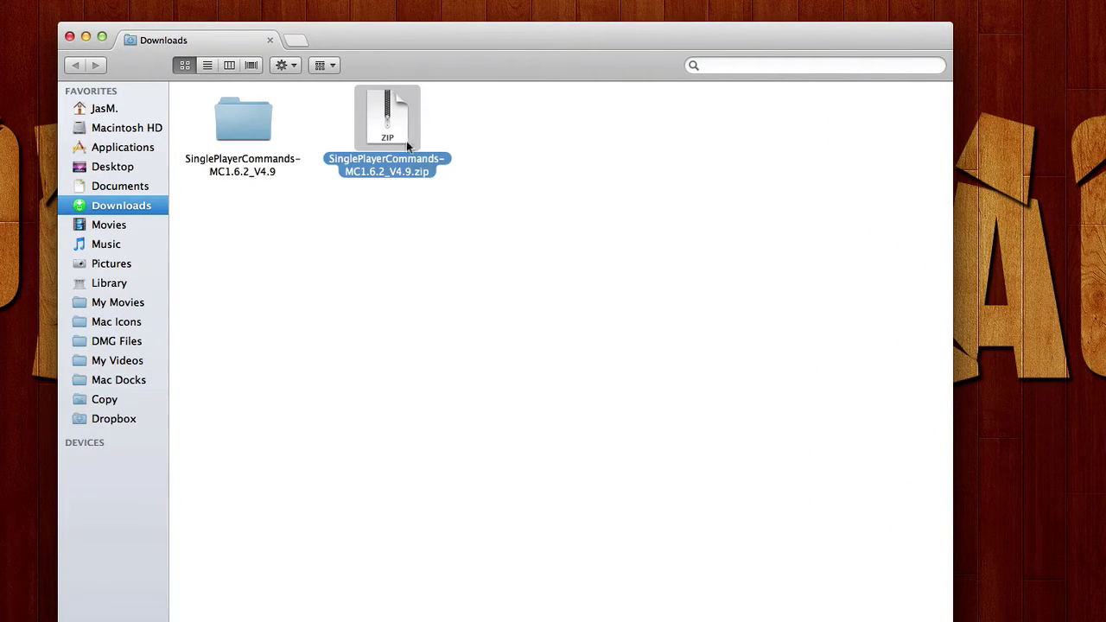
key("super+BackSpace")
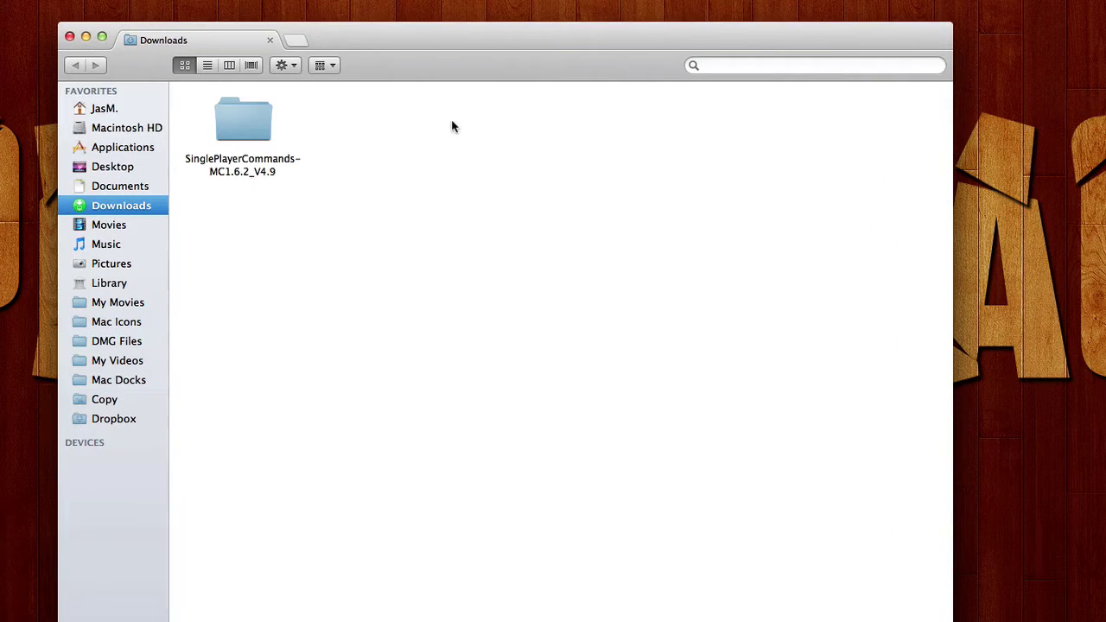
- In the unzipped SPC folder, delete terms.txt and readme.txt
double_click(233, 123)
left_click_drag(683, 346, 715, 237)
key("super+BackSpace")
left_click_drag(902, 259, 876, 101)
key("super+BackSpace")
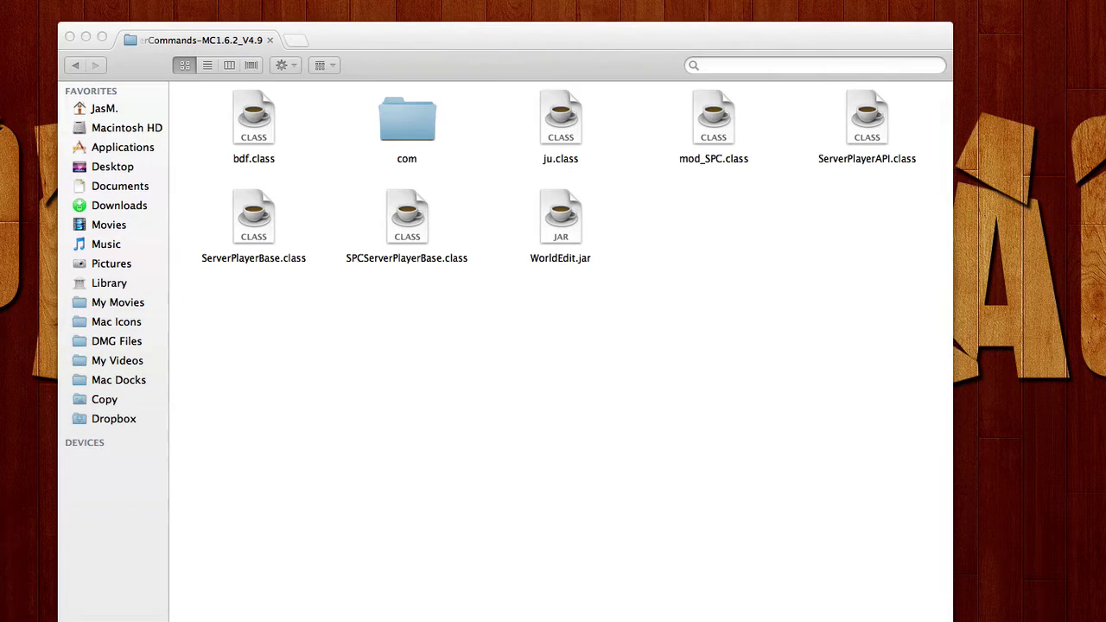
- Move WorldEdit.jar out of the mod folder onto the desktop
left_click(757, 273)
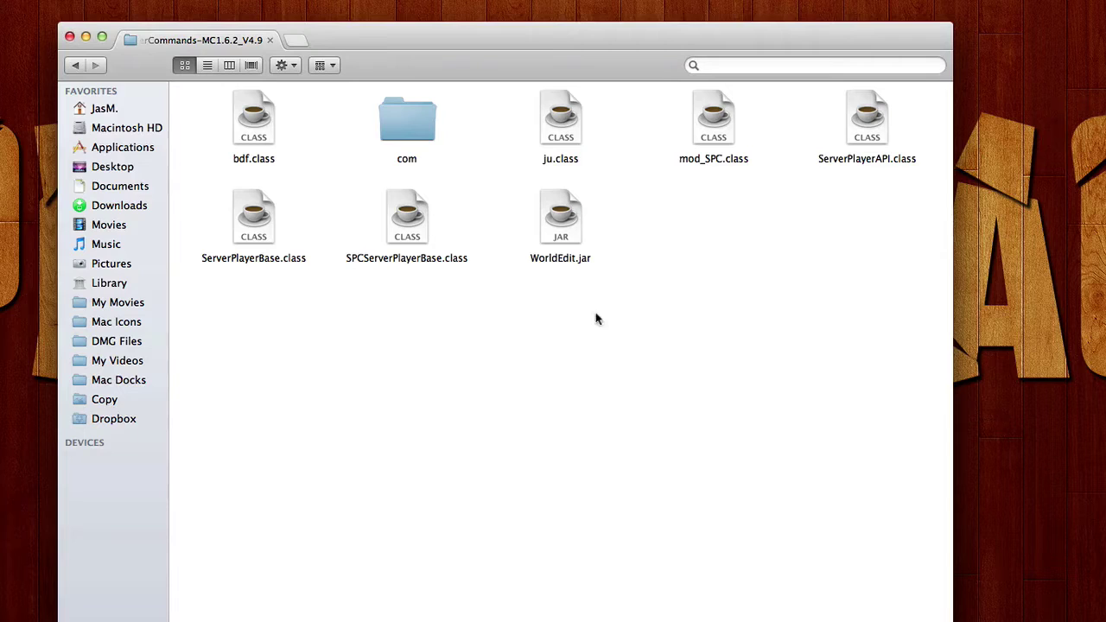
left_click_drag(560, 221, 743, 82)
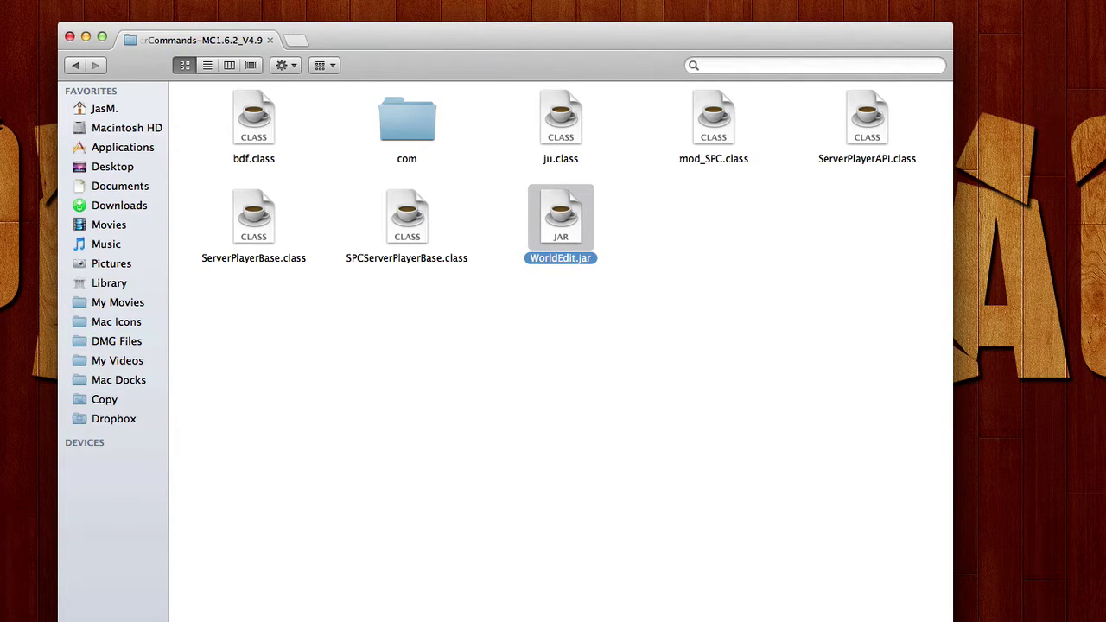
left_click_drag(743, 83, 709, 4)
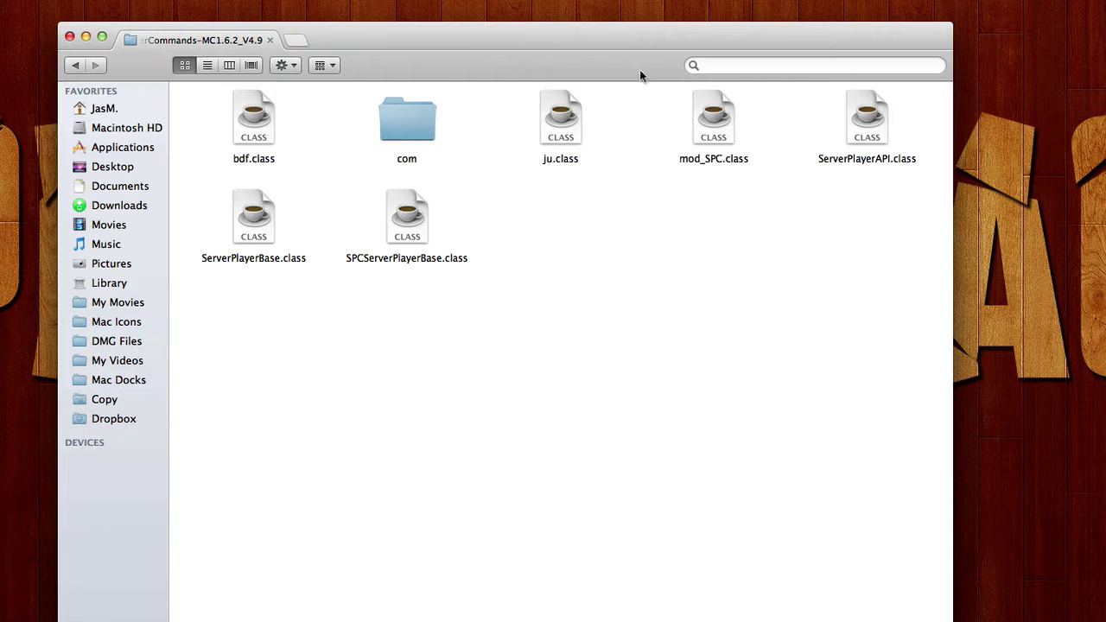
- In a new tab, go through Library and Application Support to the minecraft folder
left_click(695, 253)
left_click_drag(752, 358, 182, 87)
left_click(616, 350)
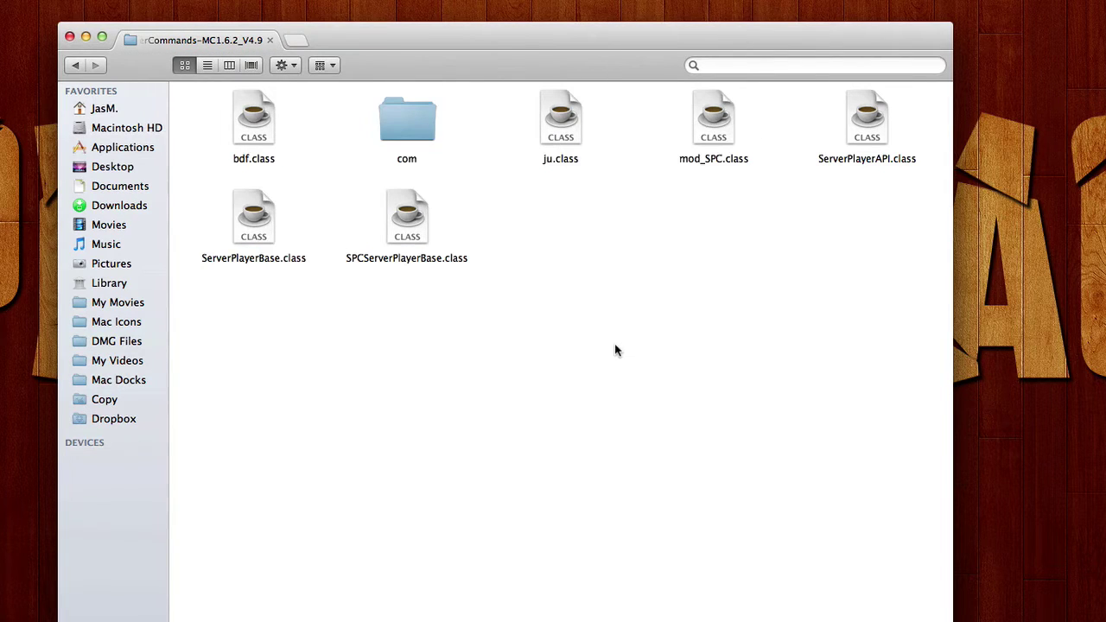
left_click(295, 40)
left_click(107, 281)
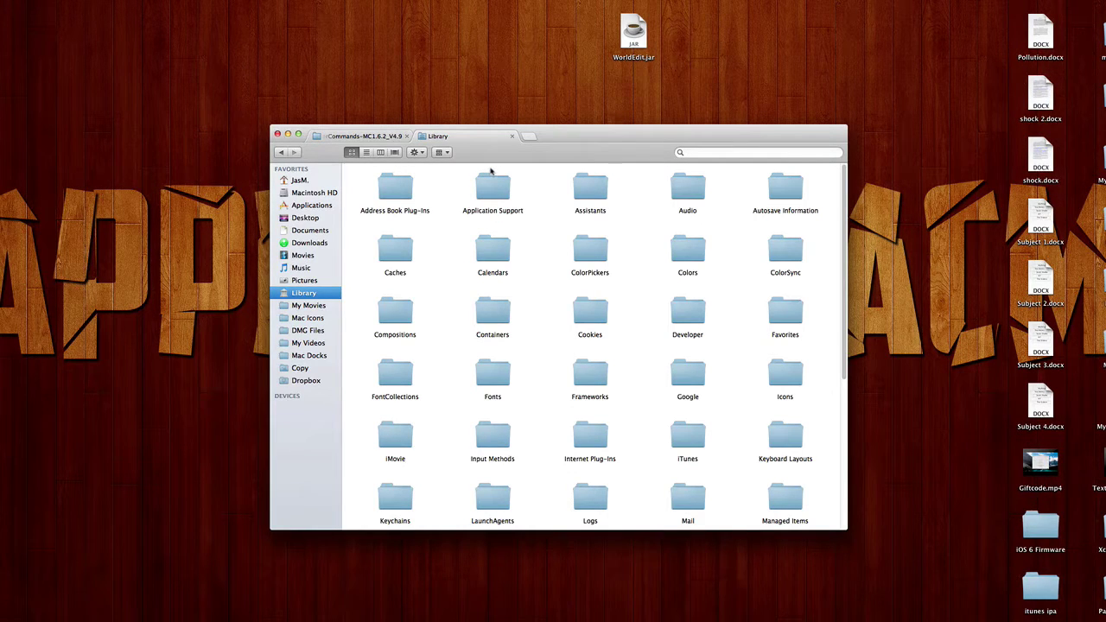
double_click(492, 182)
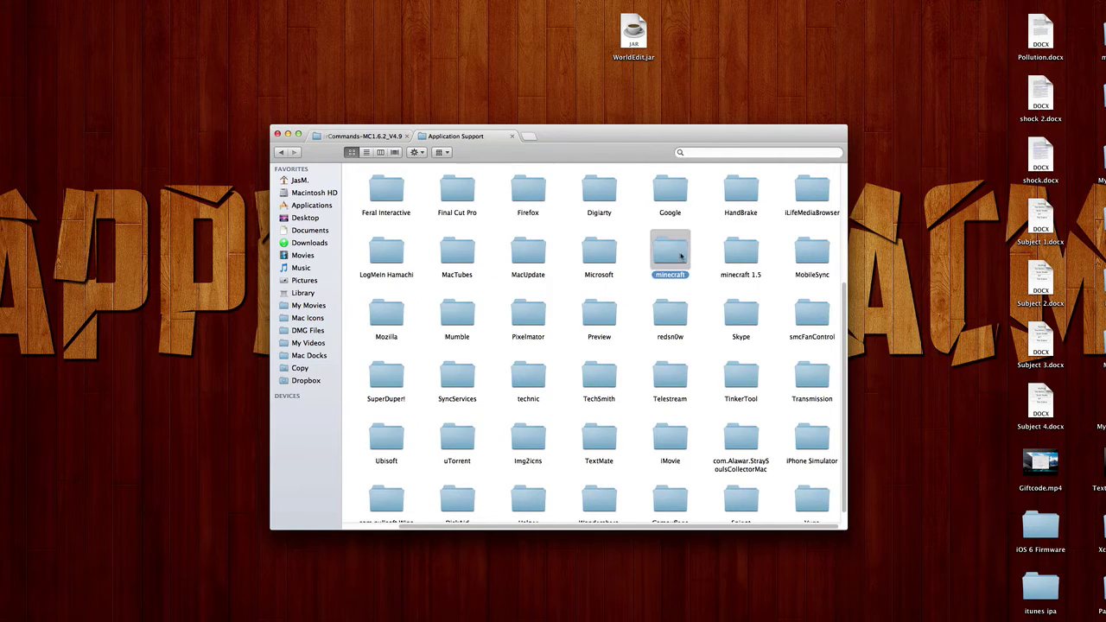
double_click(678, 257)
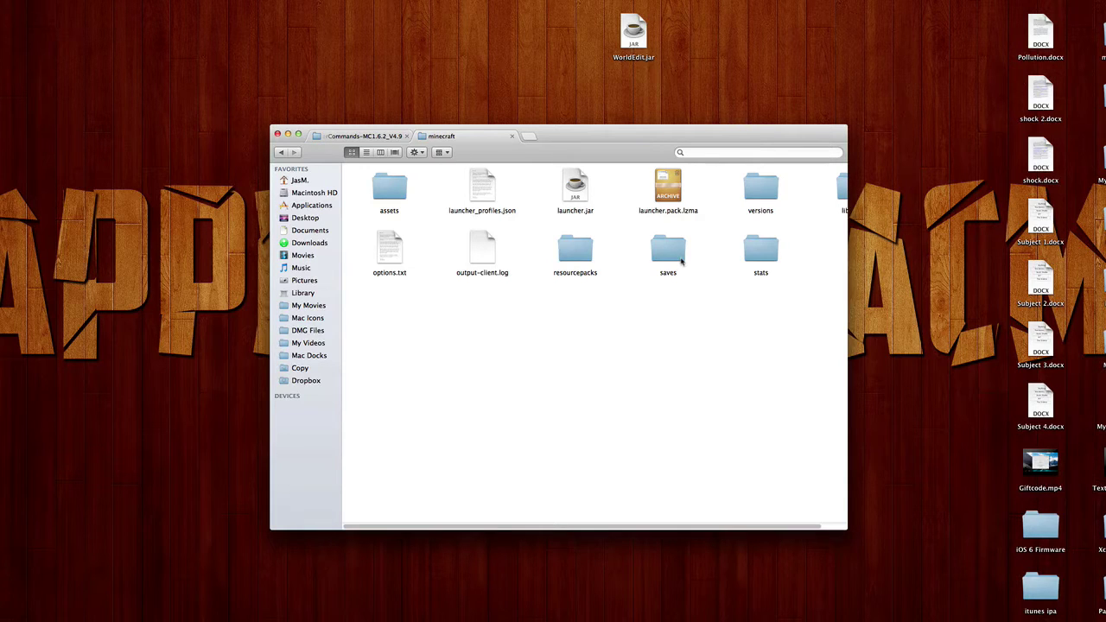
left_click_drag(798, 323, 509, 336)
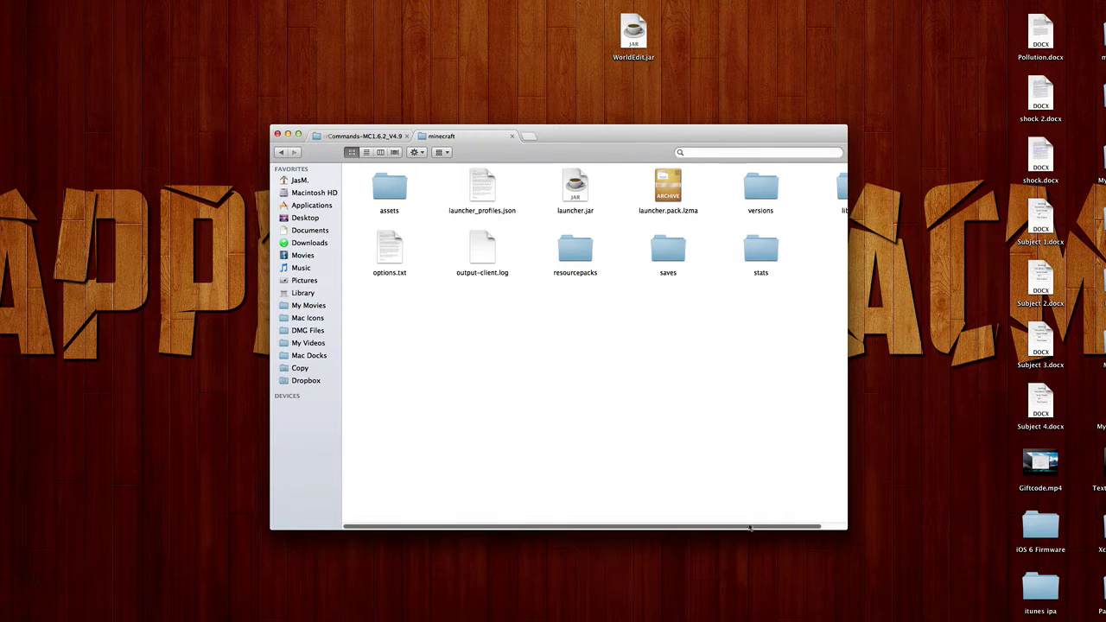
scroll(748, 531, "right", 3)
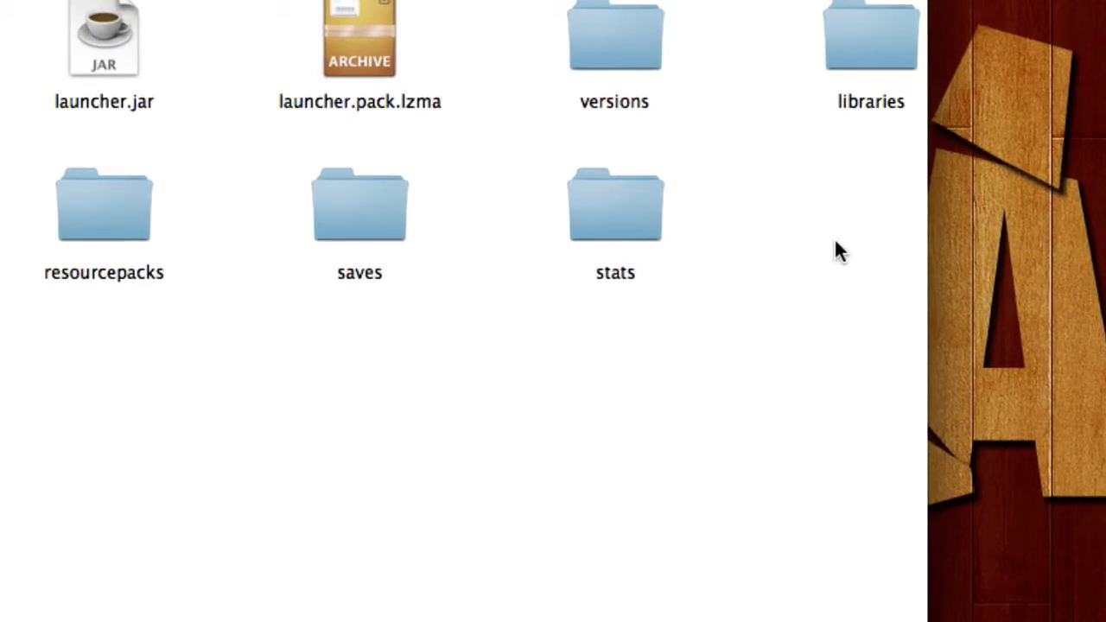
- Create a new folder named 'bin' inside the minecraft folder
right_click(816, 253)
left_click(865, 240)
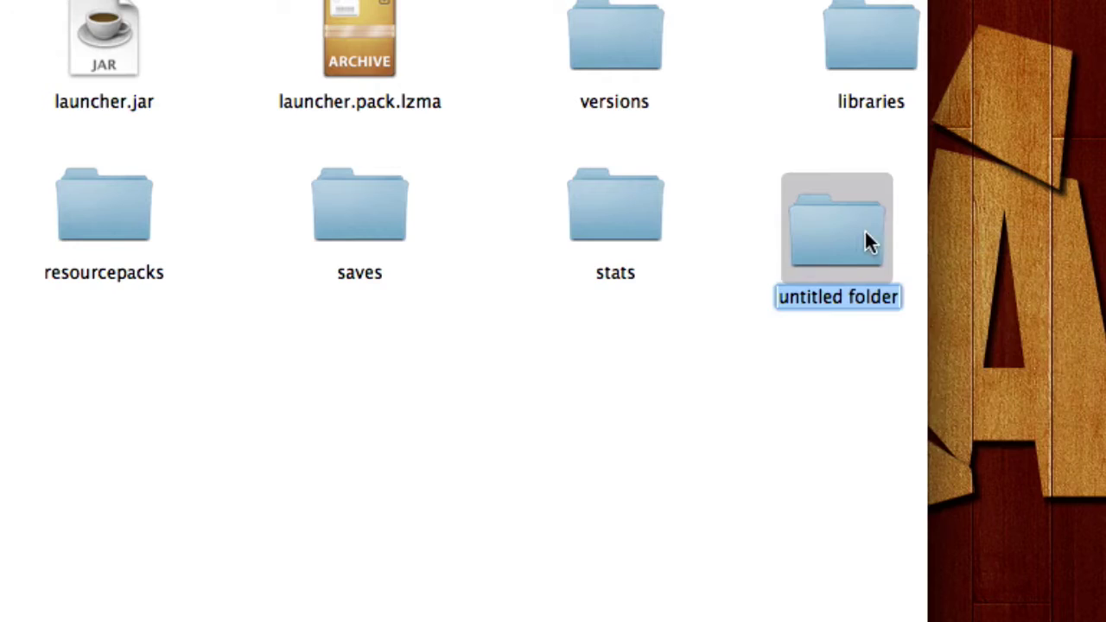
type("bin")
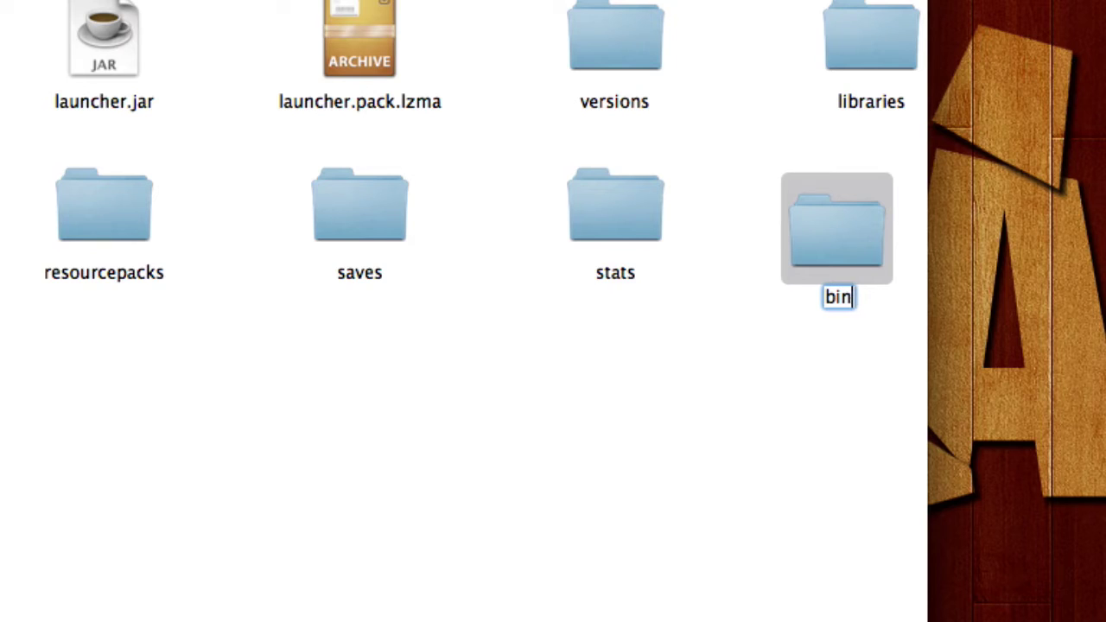
type(":)")
key("BackSpace")
key("BackSpace")
key("Return")
- Place bin next to stats, tidy the icons, and move WorldEdit.jar from the desktop into bin
left_click(810, 327)
left_click(855, 259)
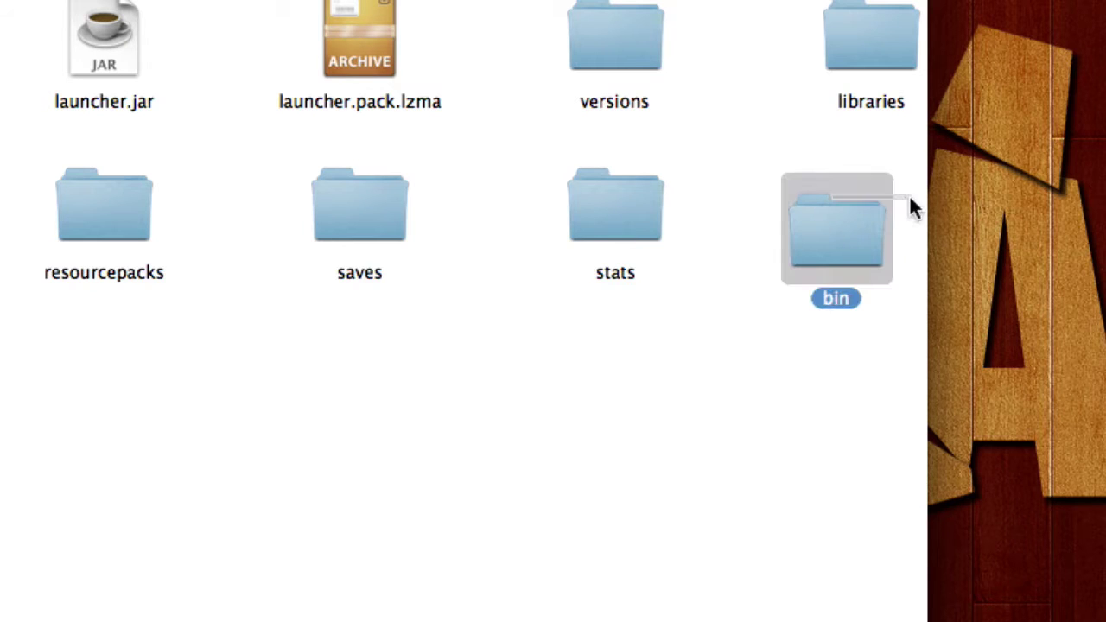
left_click_drag(831, 275, 853, 228)
right_click(783, 459)
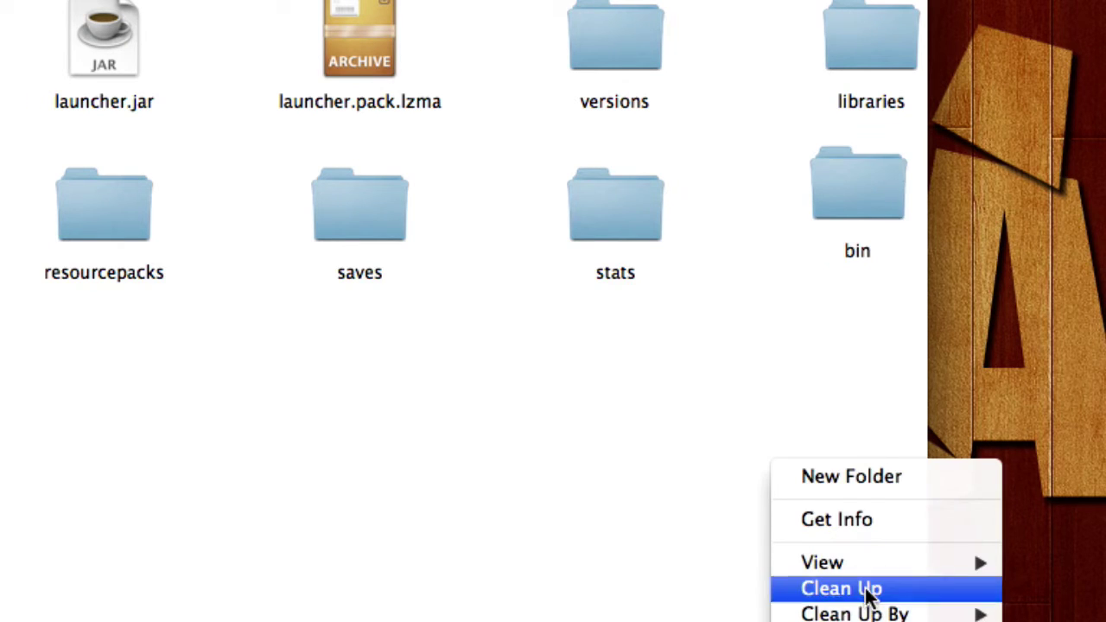
left_click(864, 590)
left_click_drag(484, 129, 811, 292)
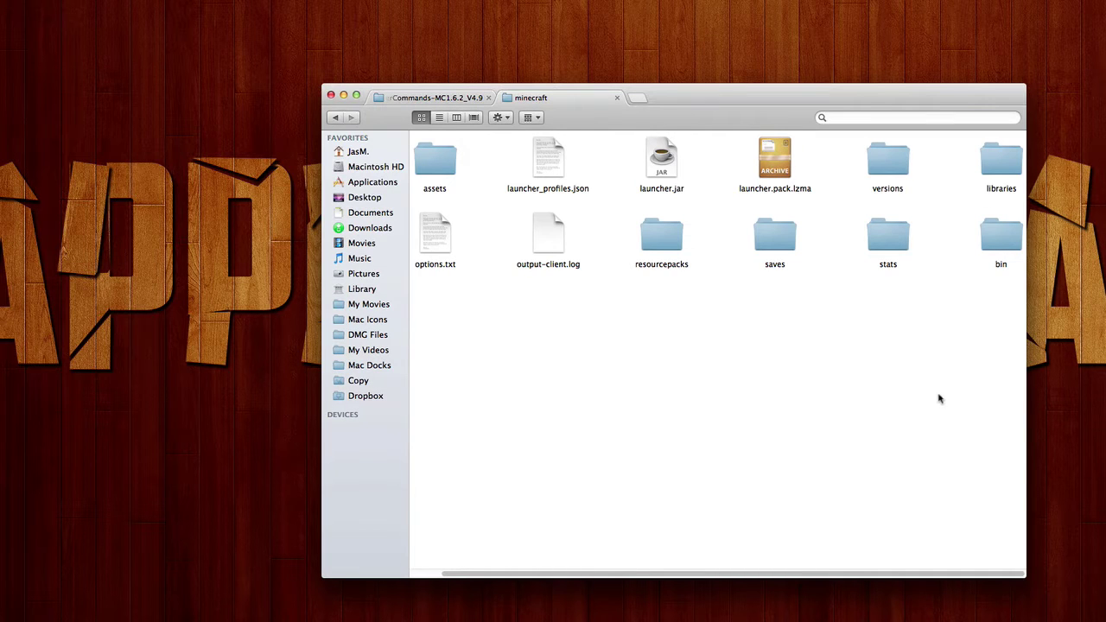
left_click(890, 238)
- Split the SinglePlayerCommands tab into its own window beside the minecraft window
left_click(851, 418)
left_click(415, 97)
left_click_drag(415, 98, 139, 201)
left_click_drag(393, 218, 285, 98)
left_click_drag(800, 108, 865, 97)
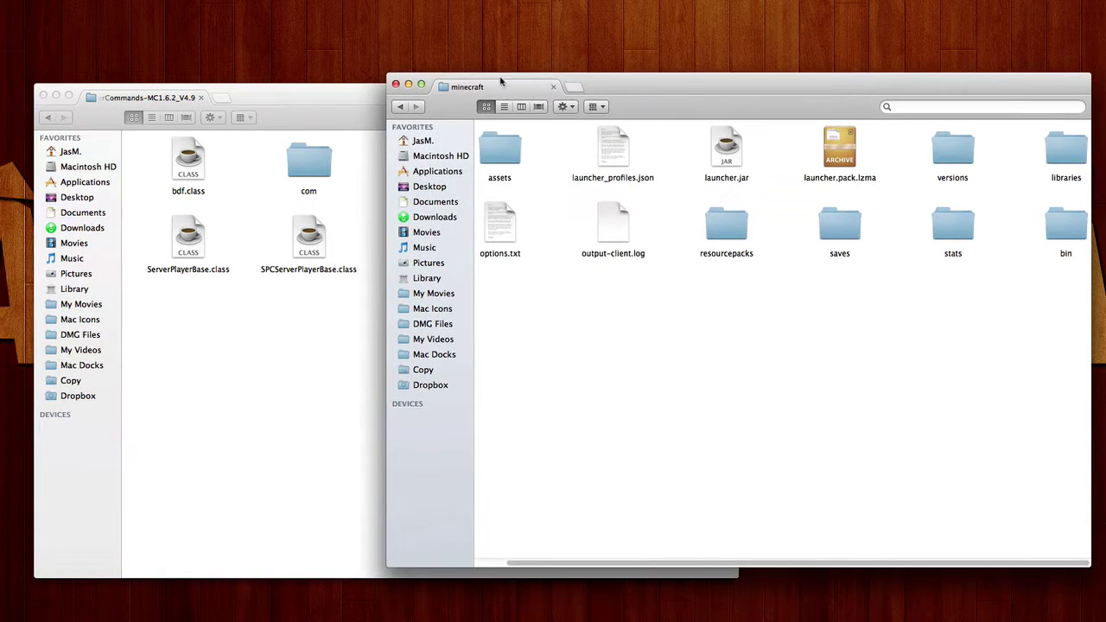
left_click(354, 97)
- Select the versions folder in the minecraft window
left_click_drag(363, 98, 359, 94)
left_click(780, 303)
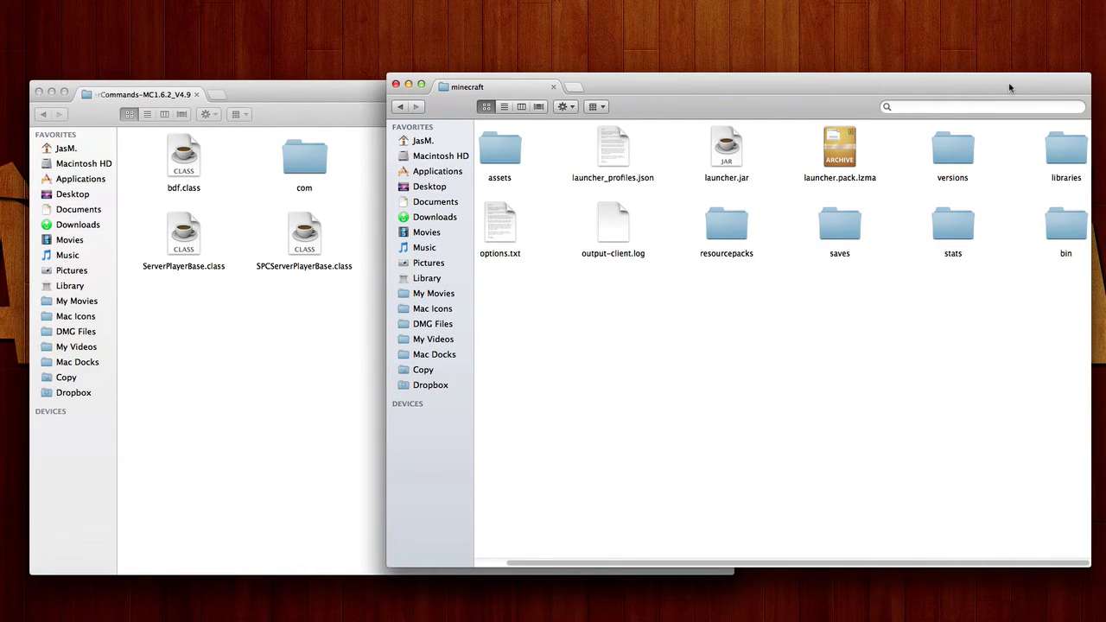
left_click(925, 146)
left_click_drag(958, 176, 936, 152)
- Open versions and duplicate the 1.6.2 folder, naming the copy '1.6.2 mod'
double_click(935, 151)
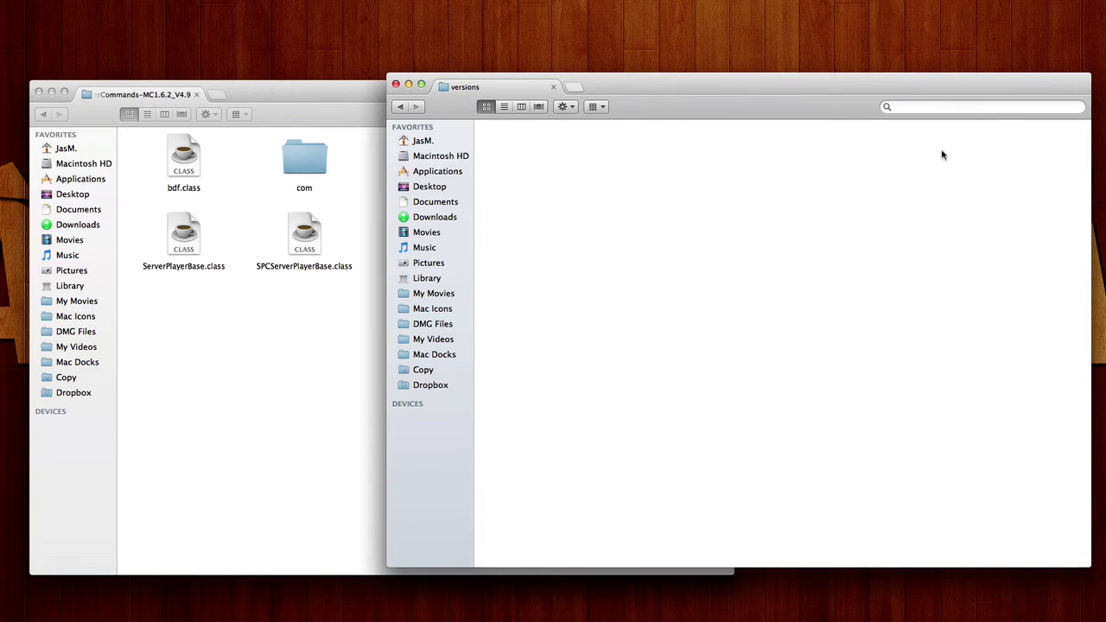
left_click_drag(843, 210, 438, 142)
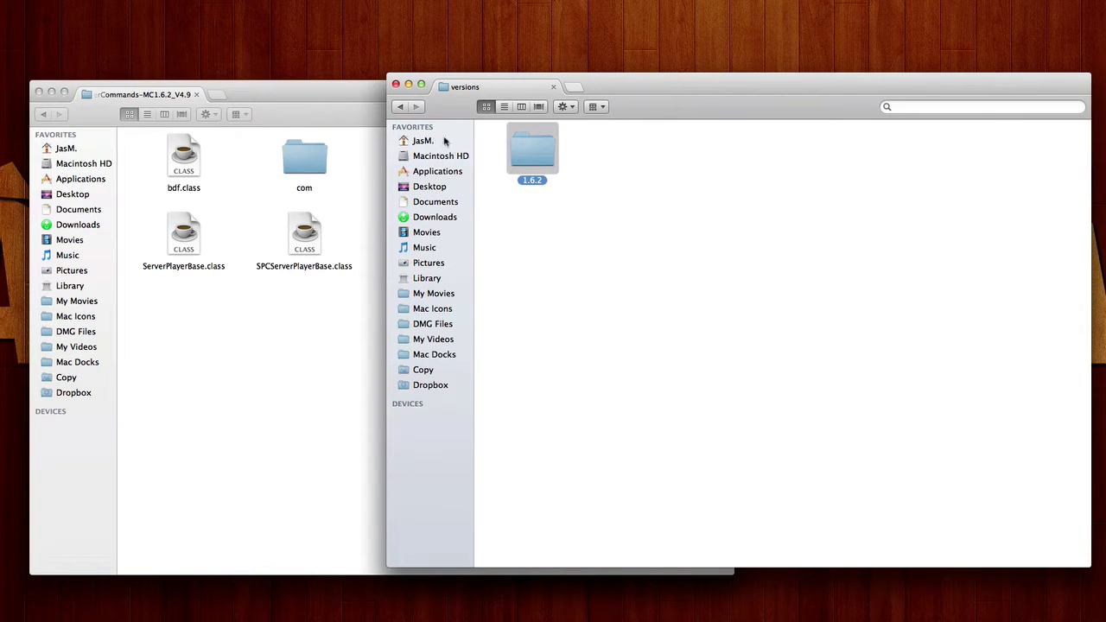
left_click(586, 207)
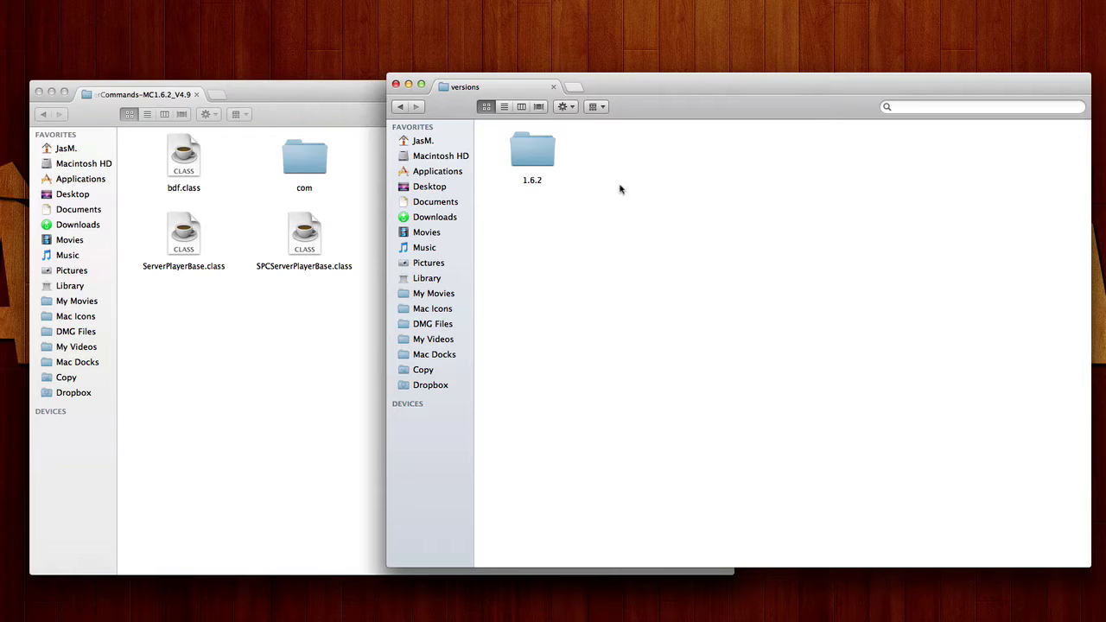
key("super+v")
key("Return")
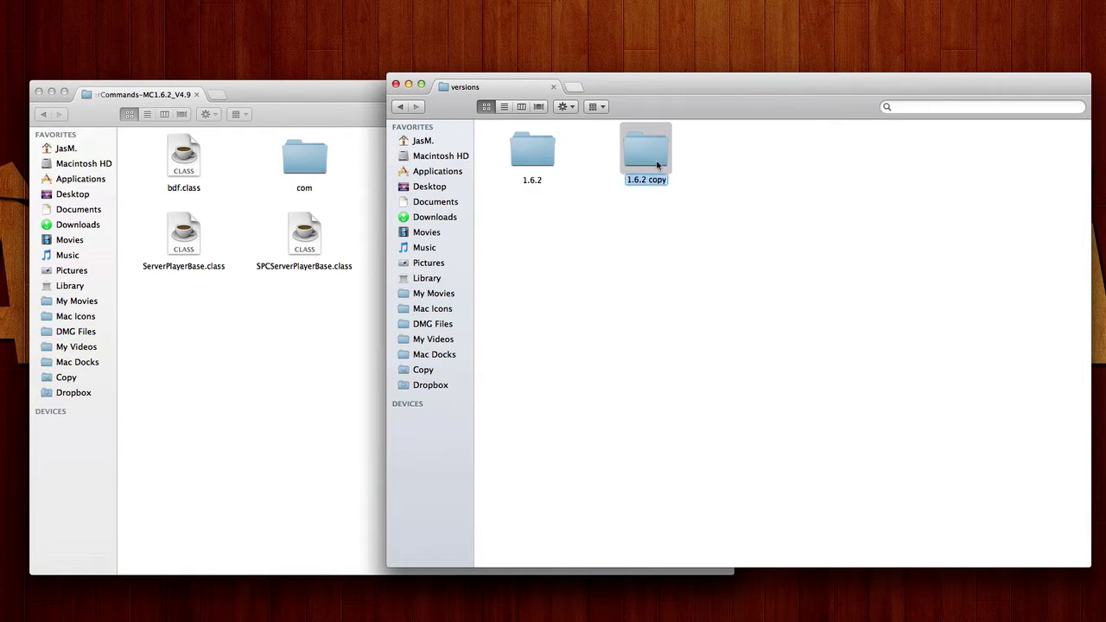
key("BackSpace")
type("1.6.2 mod")
key("Return")
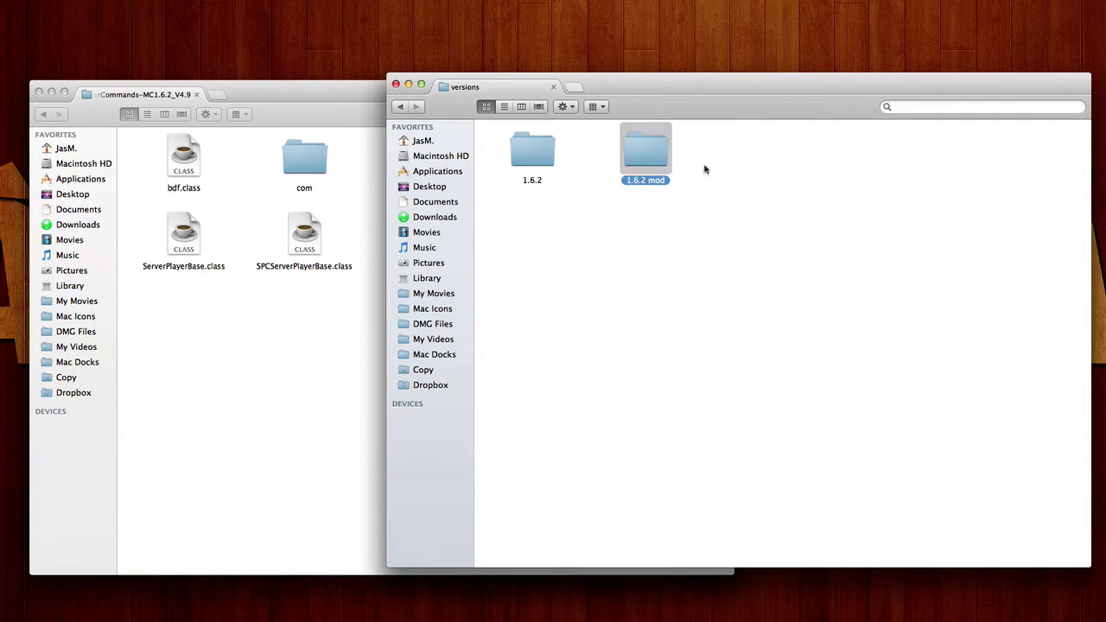
- Inside 1.6.2 mod, rename 1.6.2.jar to '1.6.2 mod.jar'
double_click(643, 149)
left_click(529, 155)
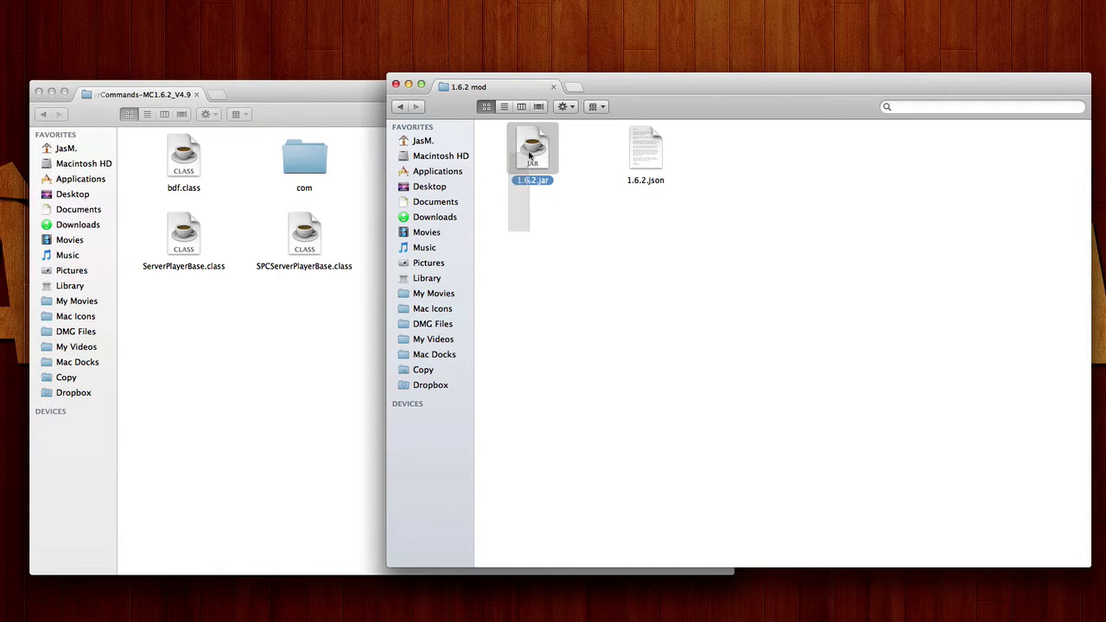
key("Return")
key("Right")
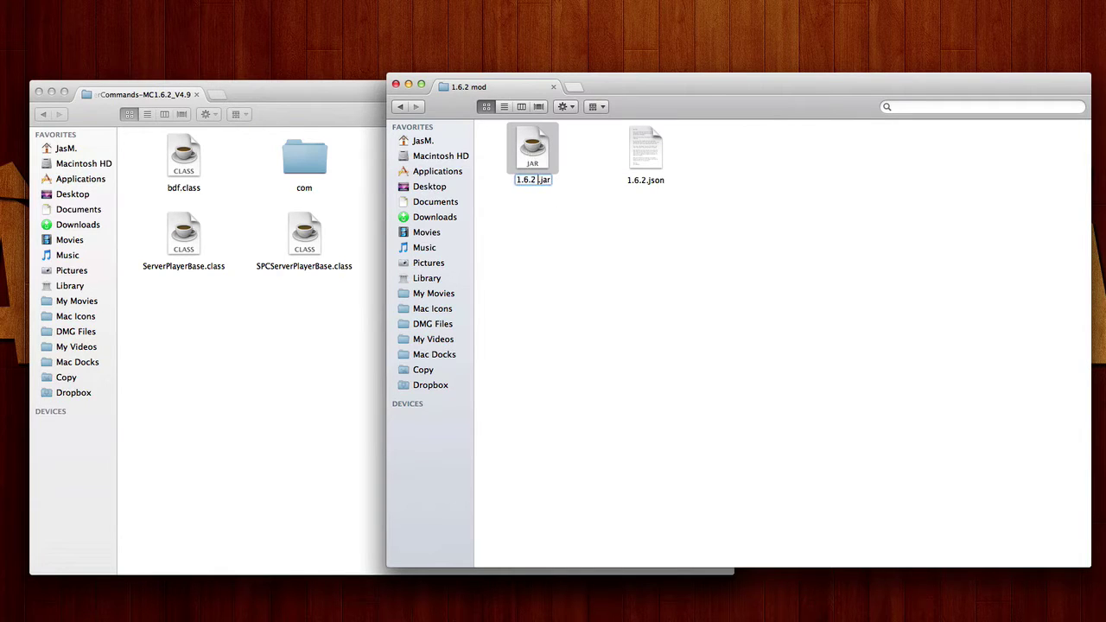
type("mod")
key("Return")
- Start renaming 1.6.2.json by adding 'mod' after 1.6.2
key("Right")
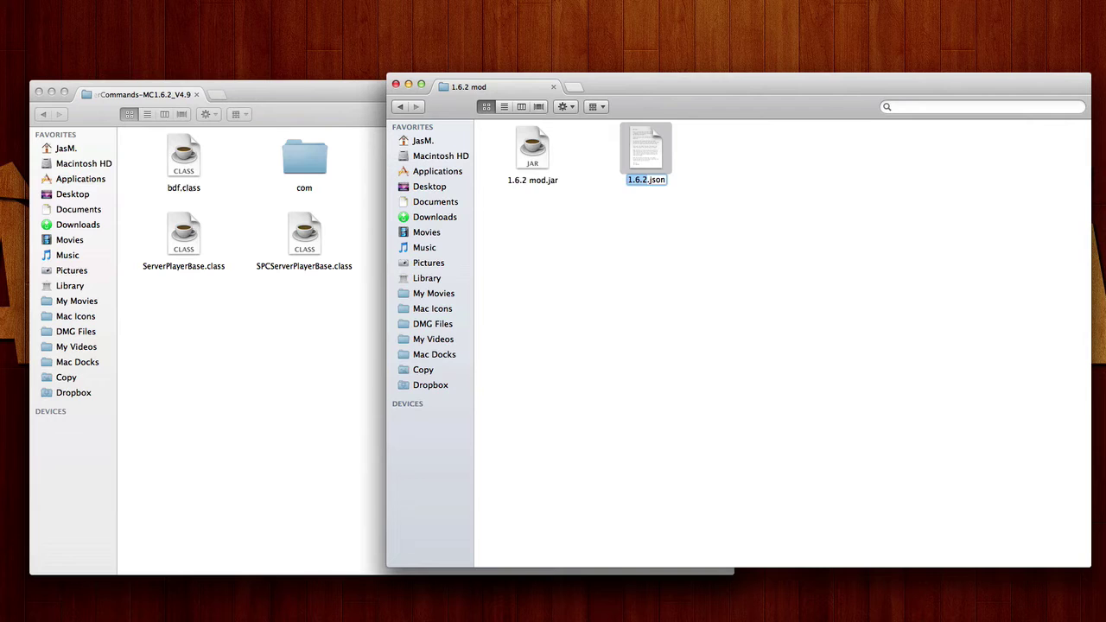
key("Return")
key("Right")
type("mod")
- Confirm the name '1.6.2 mod.json' and open it in TextEdit
key("Return")
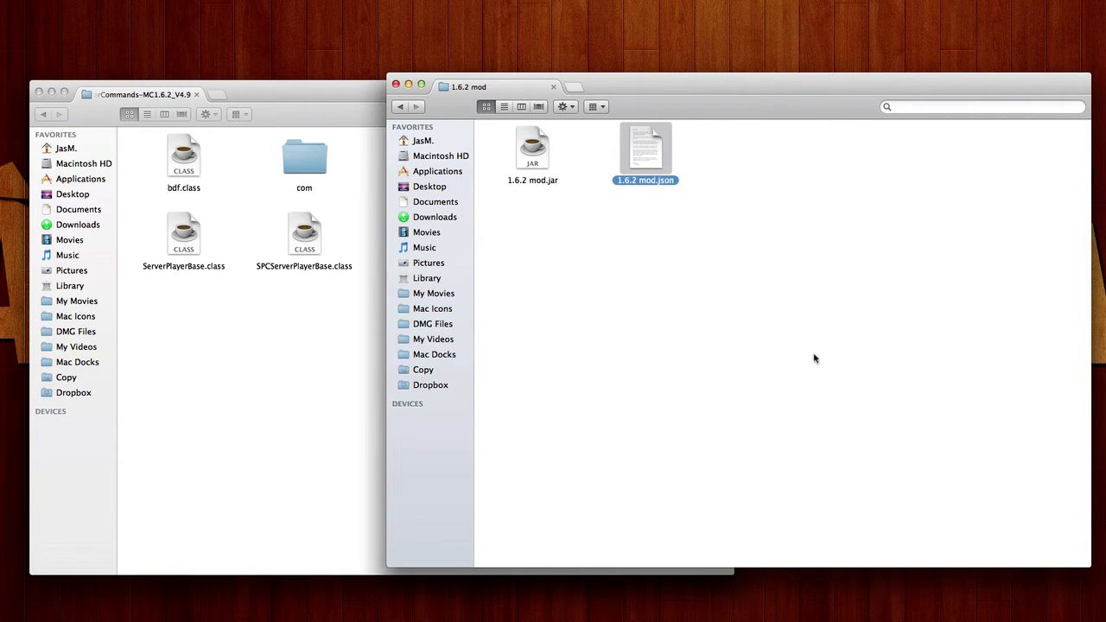
left_click(768, 328)
right_click(657, 164)
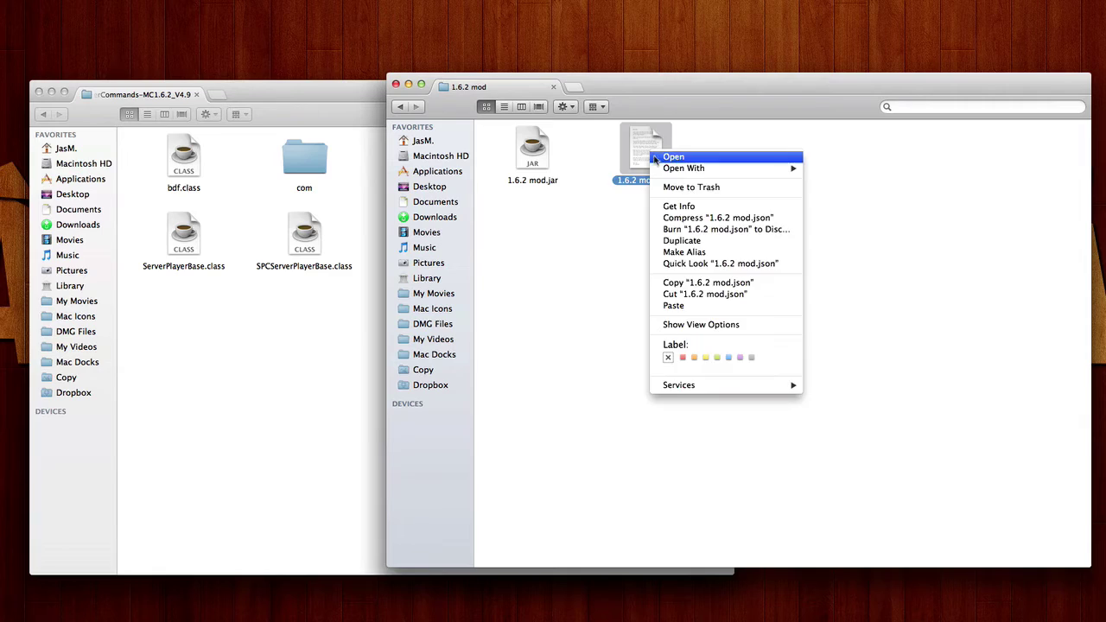
left_click(665, 153)
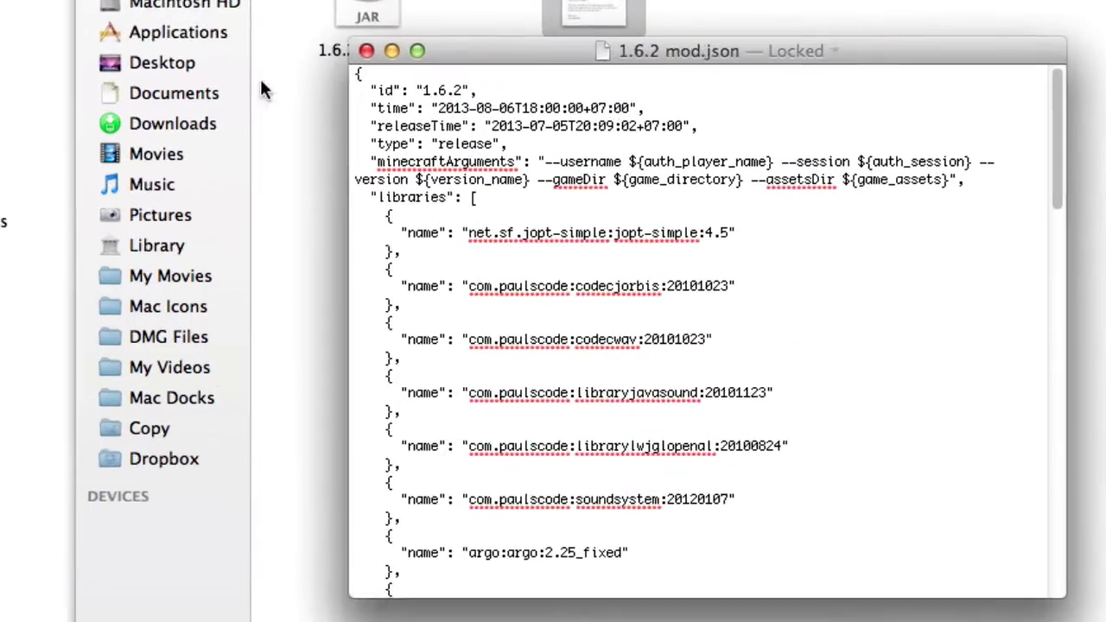
- Unlock the file, change the id to '1.6.2 mod', then save and quit
left_click_drag(370, 83, 463, 85)
left_click(462, 84)
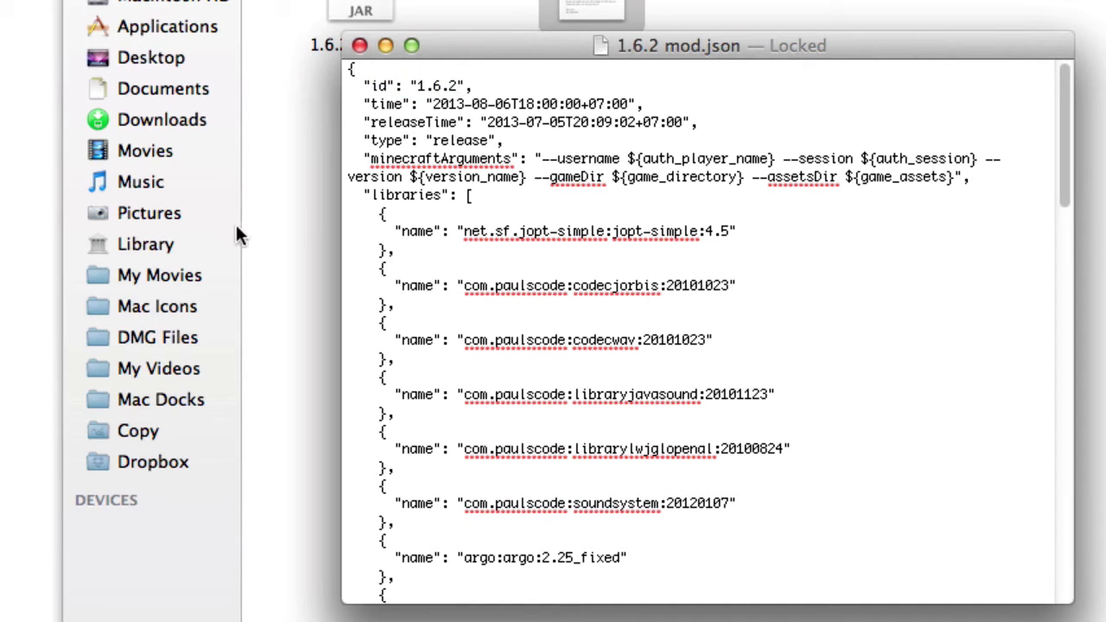
key("BackSpace")
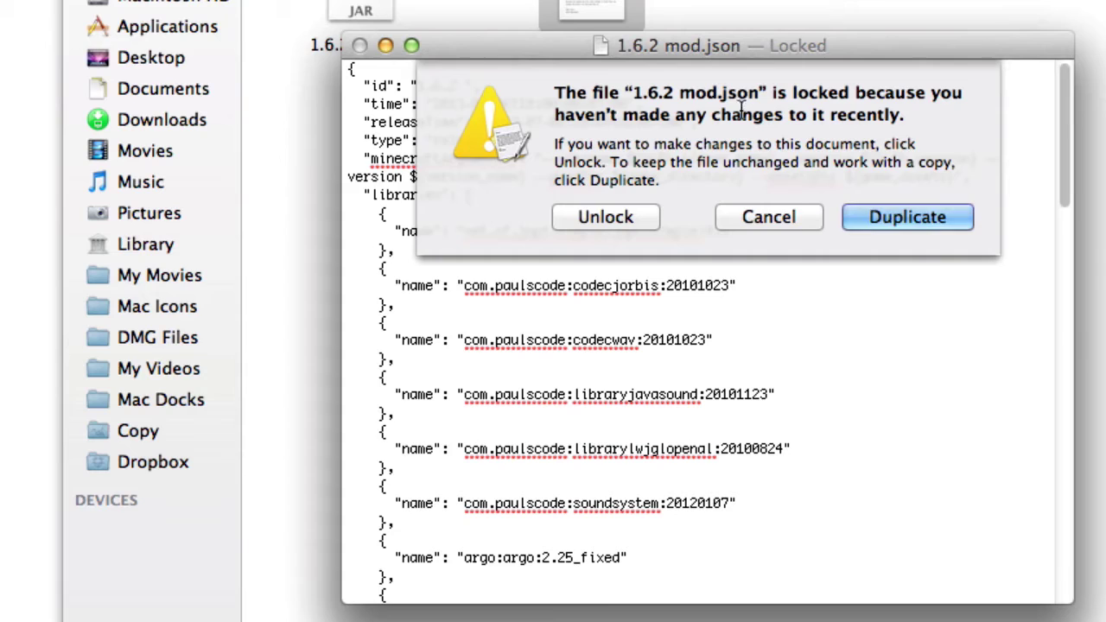
left_click(606, 217)
type("m")
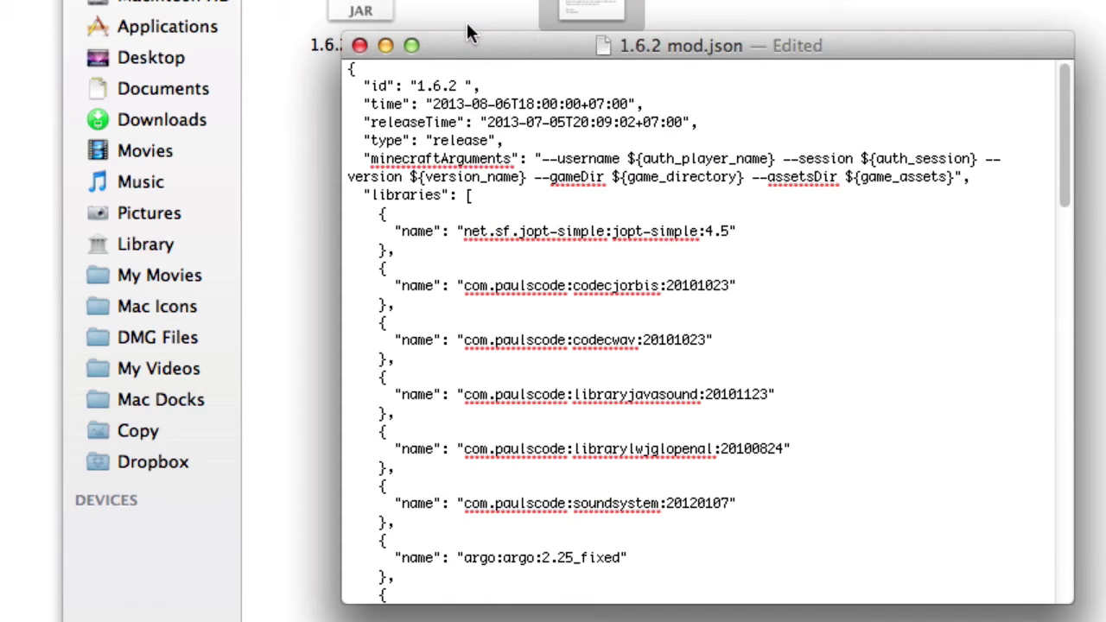
type("od")
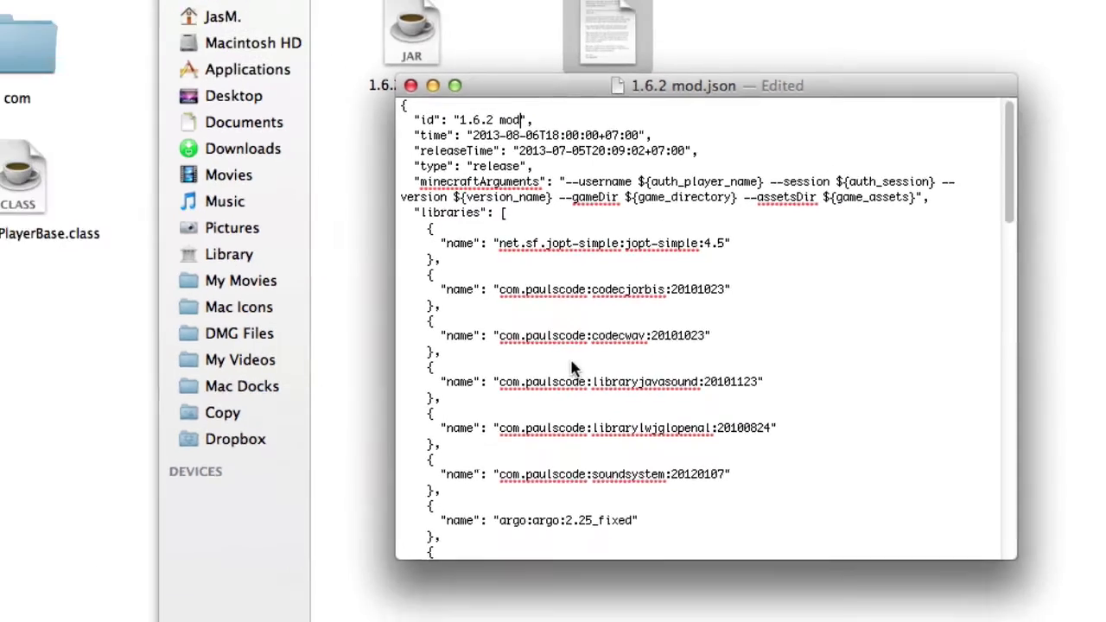
key("super+s")
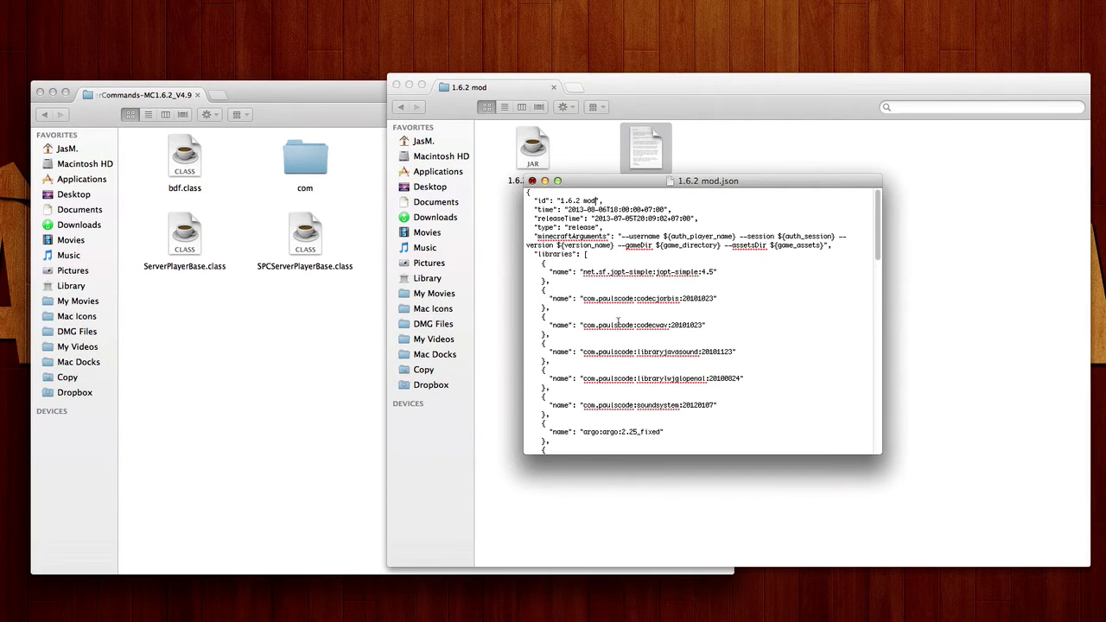
key("super+q")
- Select the 1.6.2 mod.jar file in the 1.6.2 mod folder
left_click(494, 313)
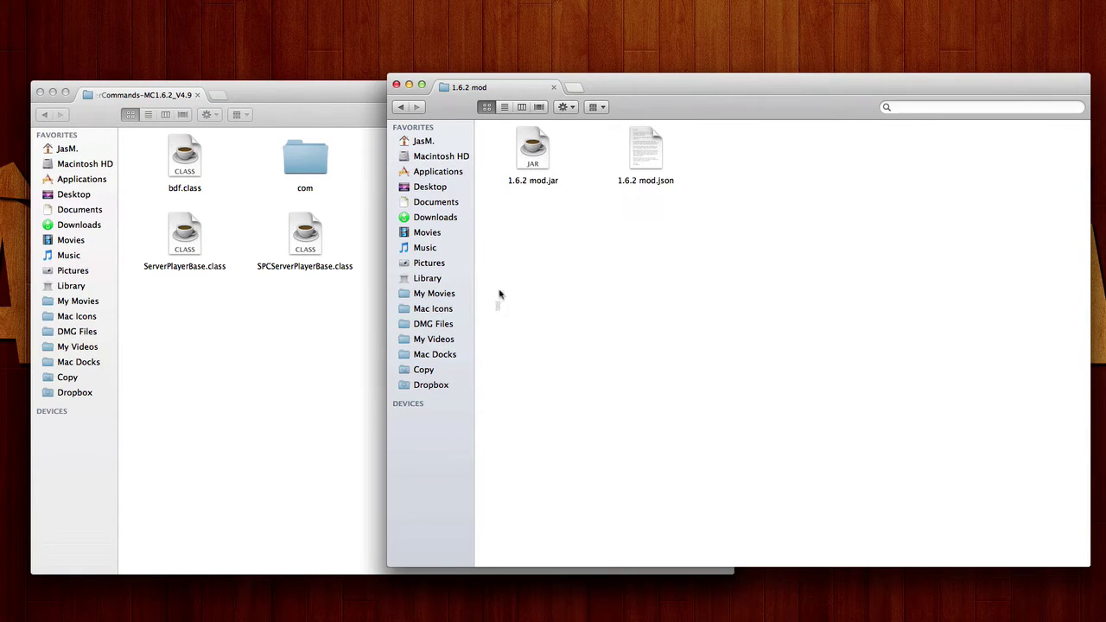
left_click(540, 164)
left_click(538, 264)
left_click(542, 185)
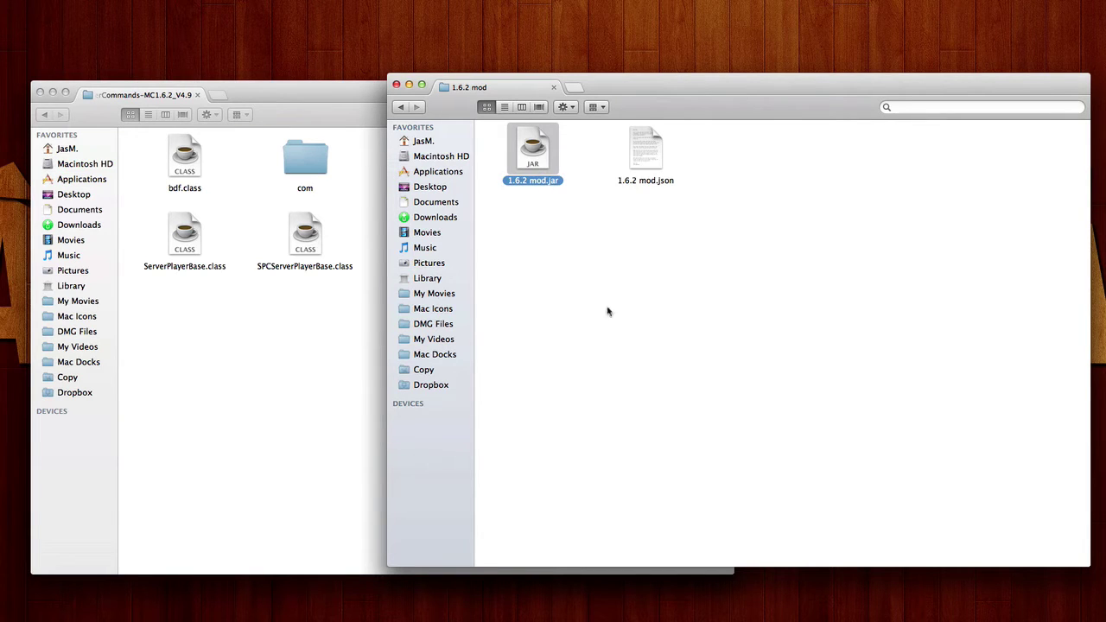
left_click_drag(590, 345, 502, 125)
left_click_drag(553, 222, 503, 125)
mouse_move(531, 192)
left_mouse_down()
mouse_move(517, 285)
mouse_move(557, 290)
mouse_move(523, 351)
mouse_move(546, 205)
left_mouse_up()
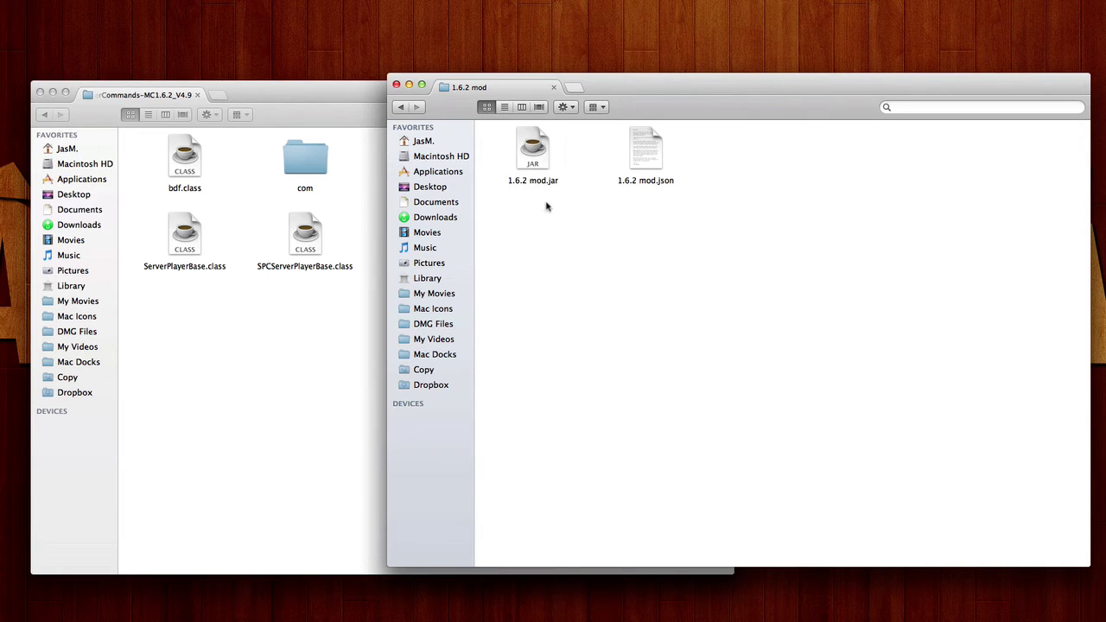
left_click_drag(538, 319, 546, 147)
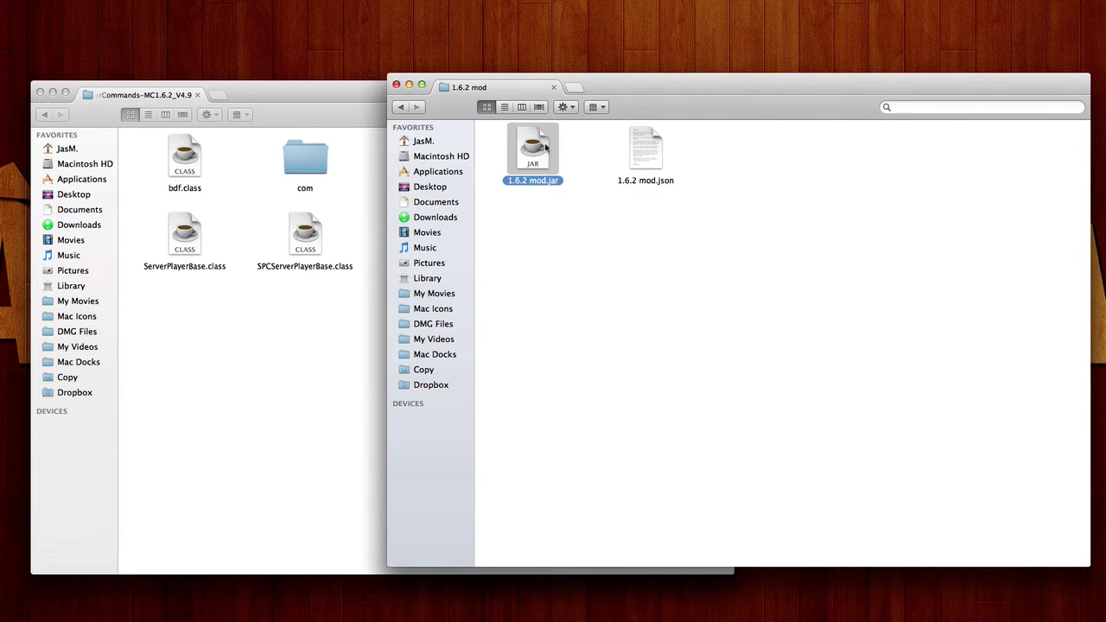
- Rename 1.6.2 mod.jar to '1.6.2 mod.zip', accepting the .zip extension
key("Return")
key("BackSpace")
key("BackSpace")
key("BackSpace")
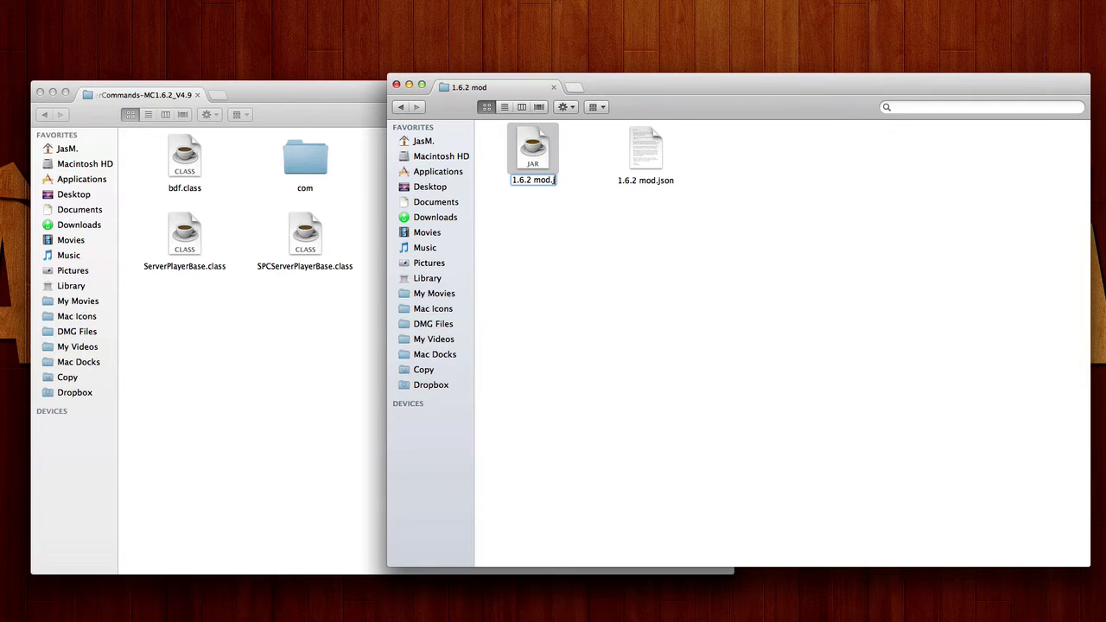
type("zip")
key("Return")
left_click(811, 150)
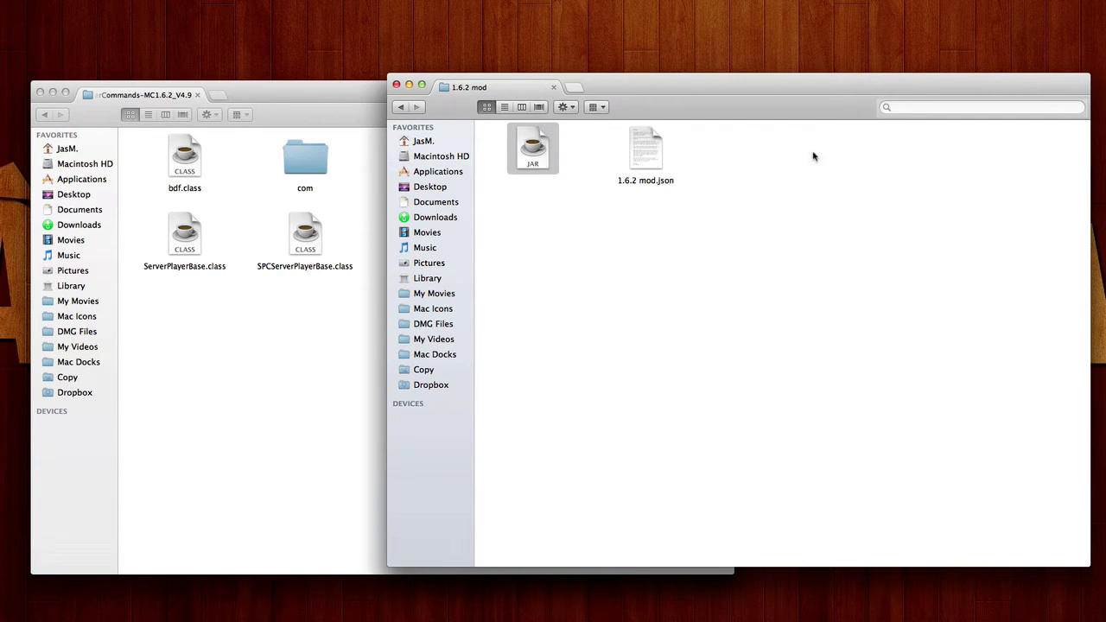
- Extract 1.6.2 mod.zip into a folder and delete the zip archive
left_click_drag(620, 310, 555, 250)
left_click(638, 178)
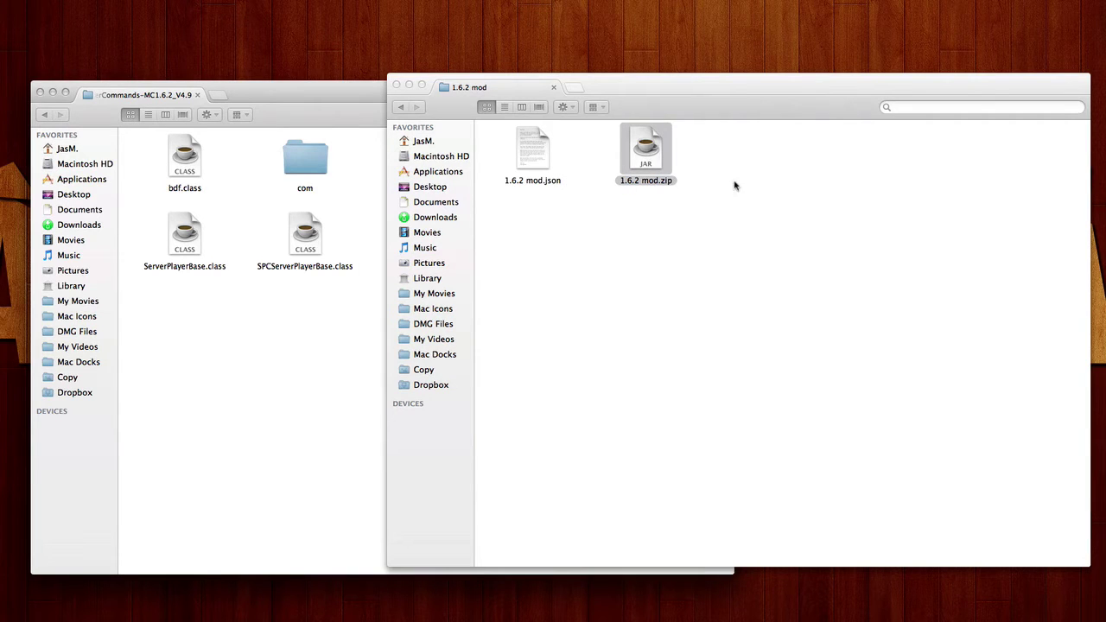
left_click(766, 176)
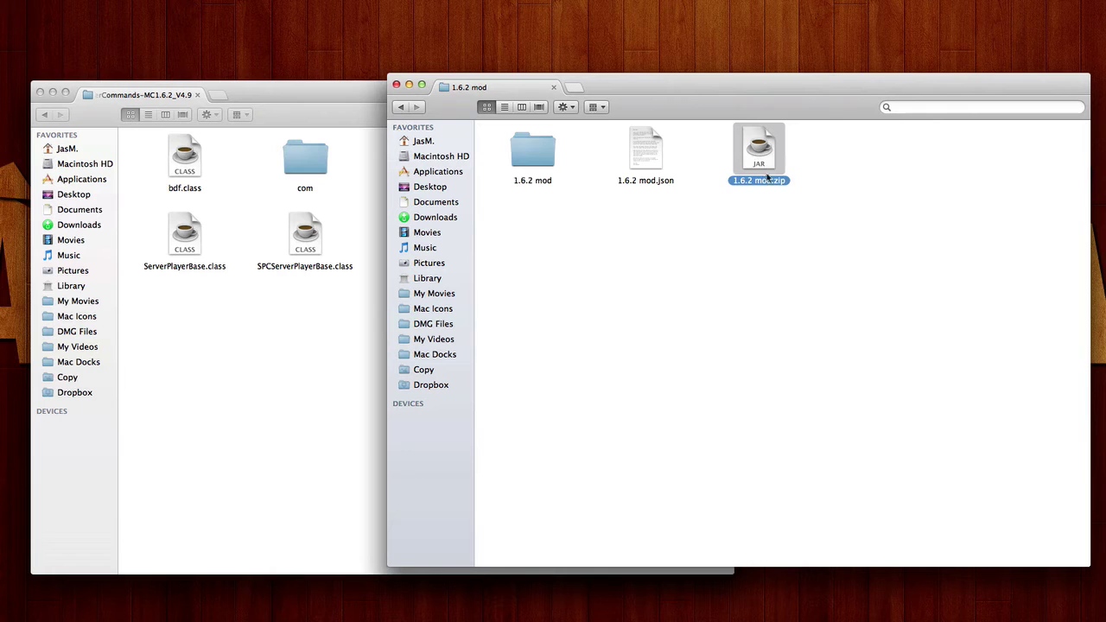
key("super+BackSpace")
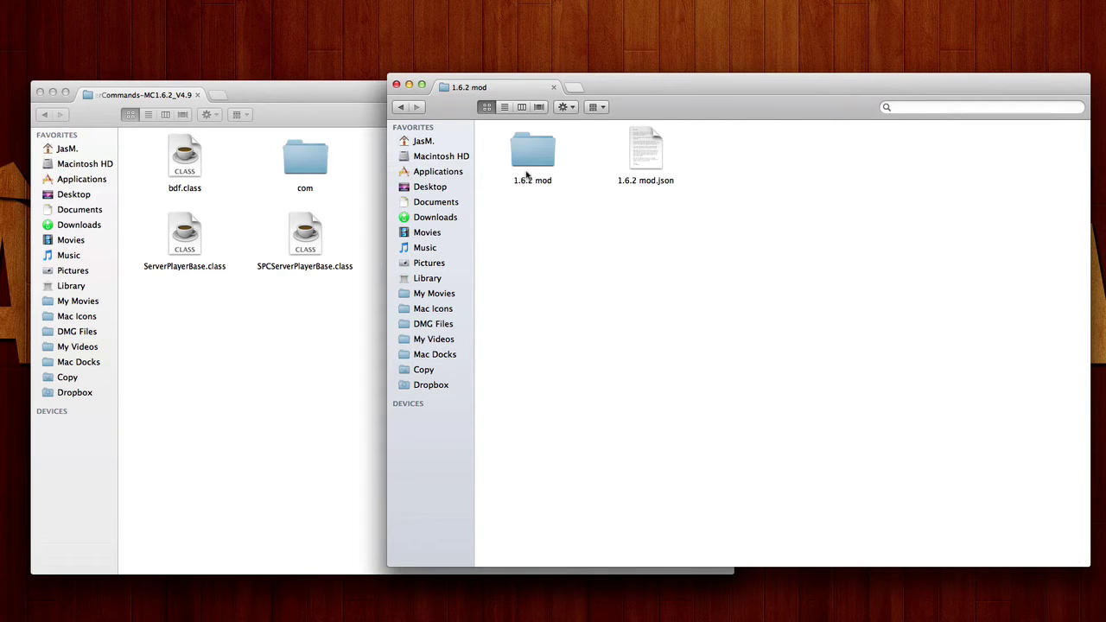
- Open the extracted 1.6.2 mod folder and delete its META-INF folder
double_click(526, 173)
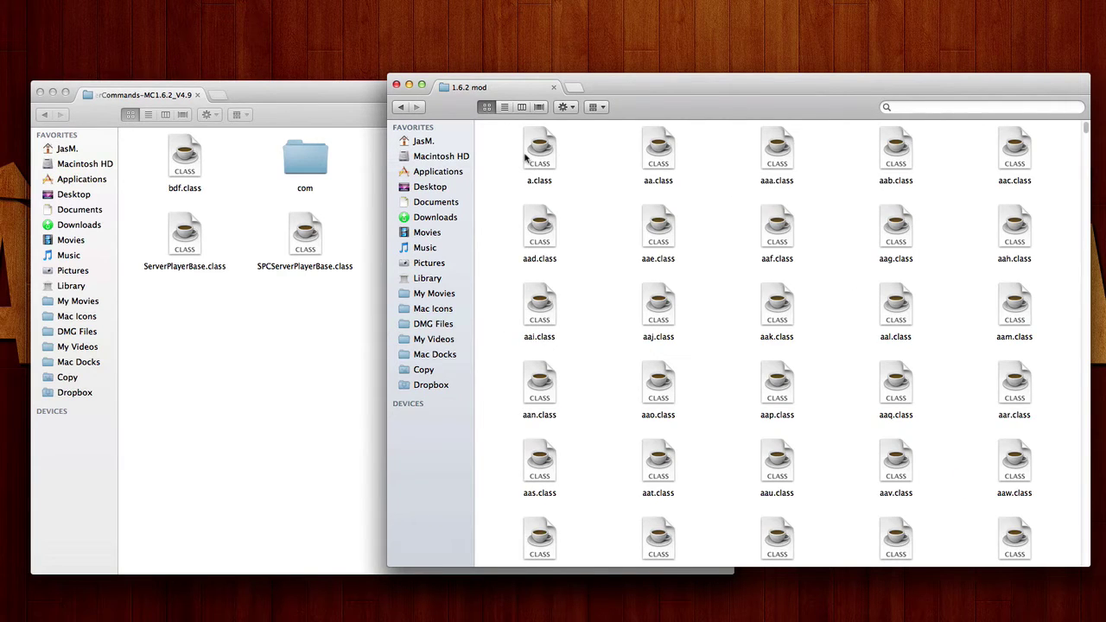
key("m")
key("e")
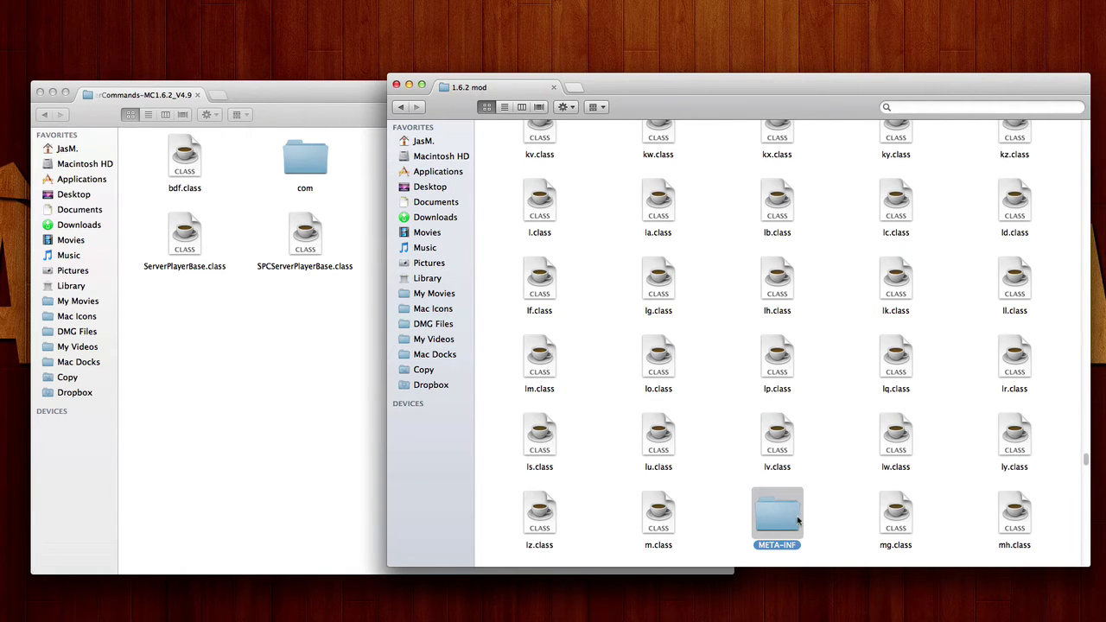
key("t")
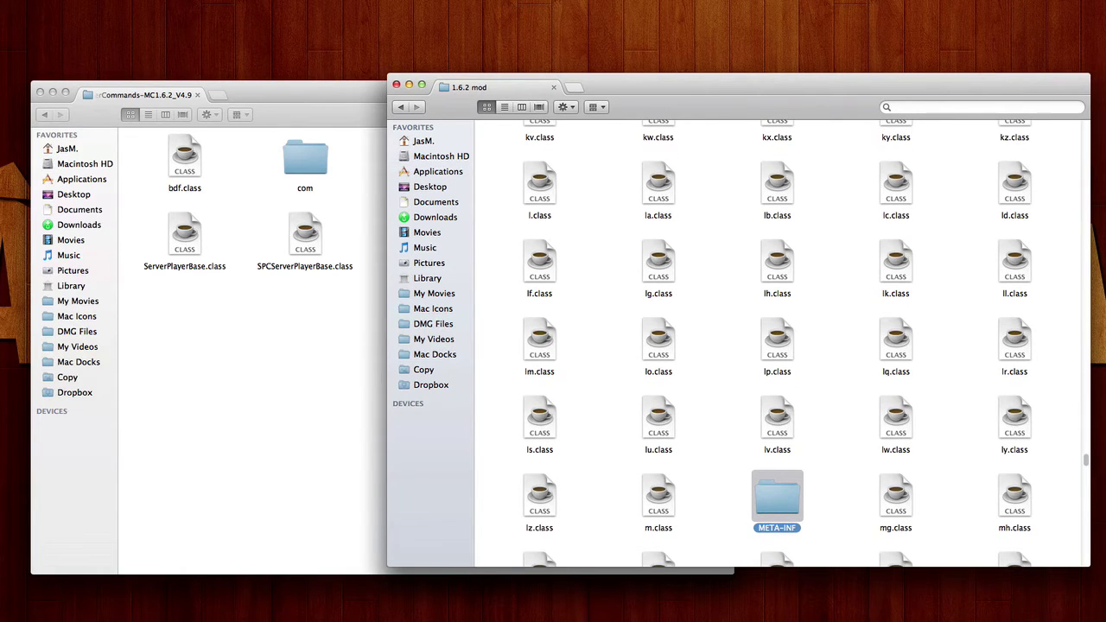
key("super+BackSpace")
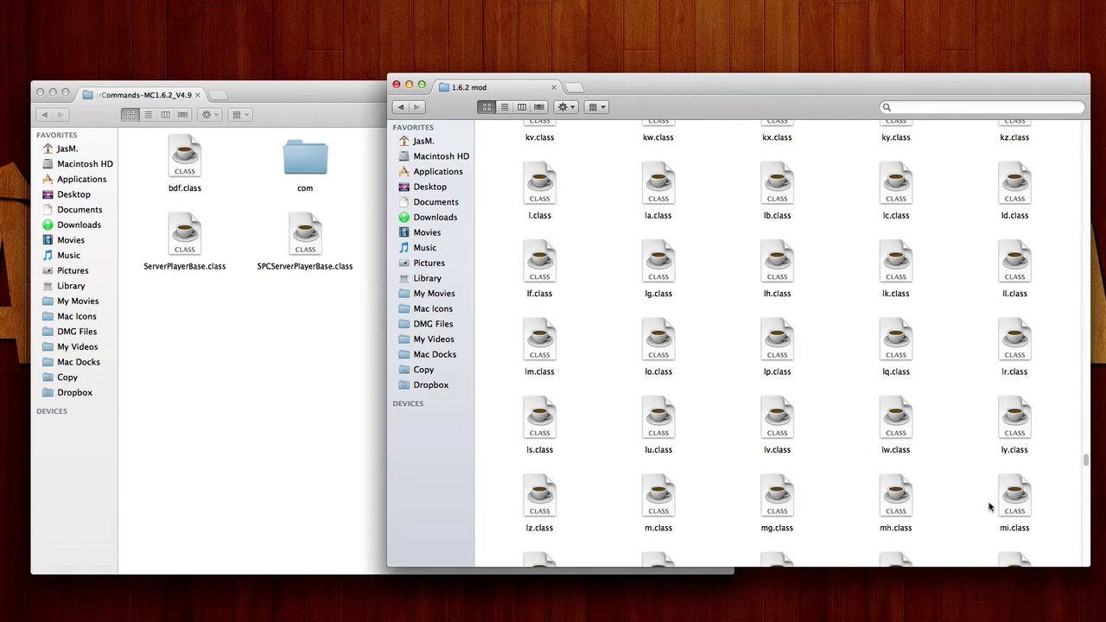
- Drag all seven SinglePlayerCommands files into the 1.6.2 mod folder
scroll(898, 417, "up", 20)
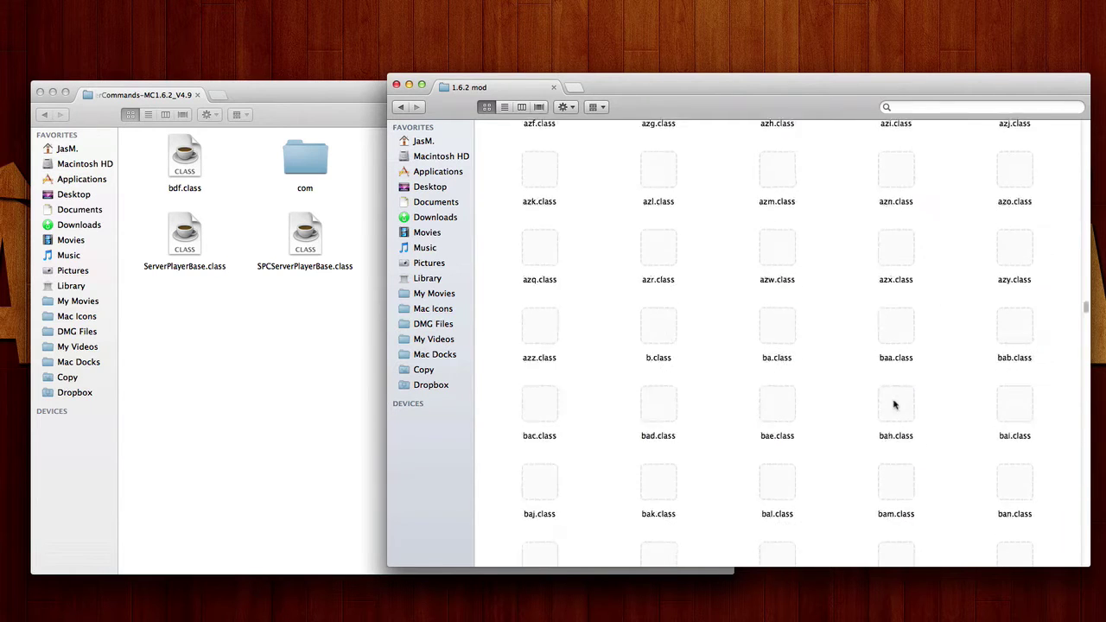
left_click(316, 286)
left_click_drag(715, 324, 119, 44)
left_click_drag(175, 179, 752, 394)
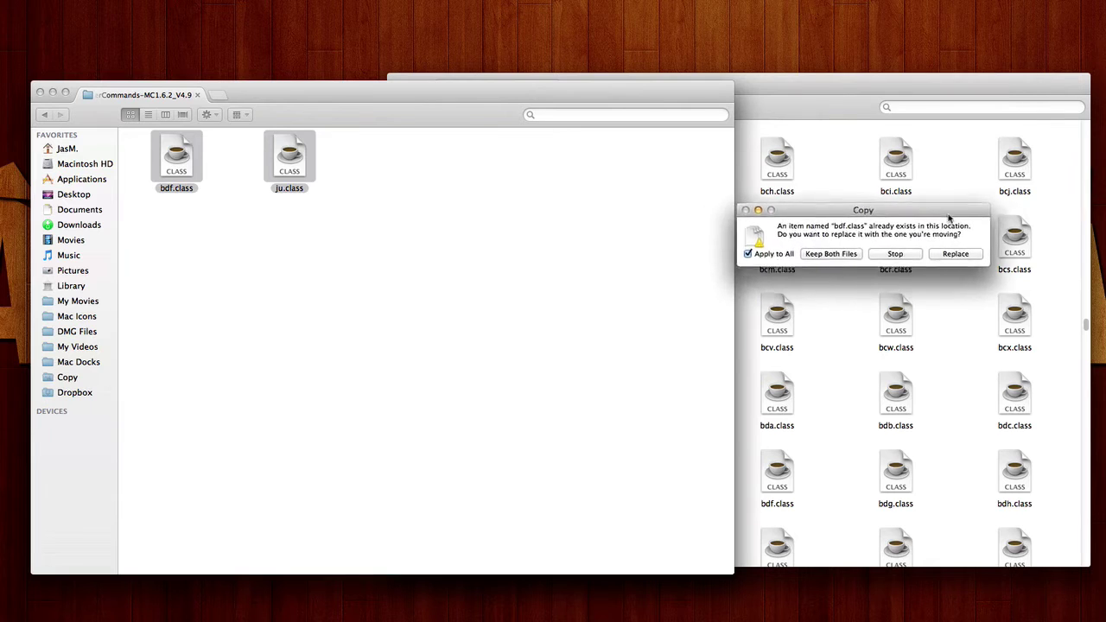
- Replace the existing class files, trash the emptied SinglePlayerCommands folder, and close Downloads
left_click(975, 259)
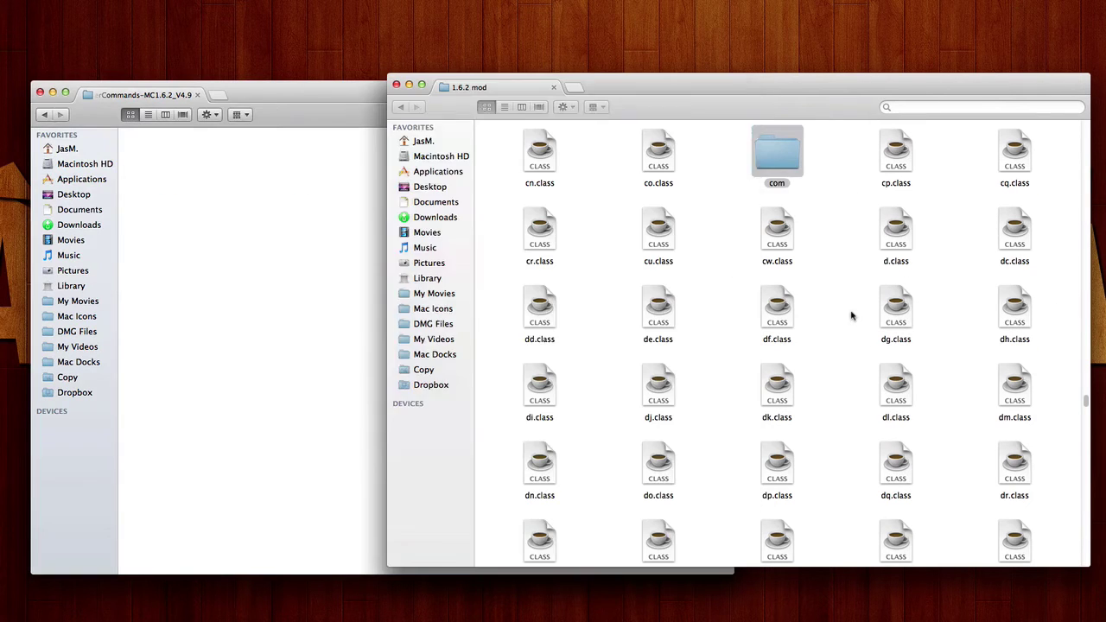
left_click(147, 137)
left_click(44, 114)
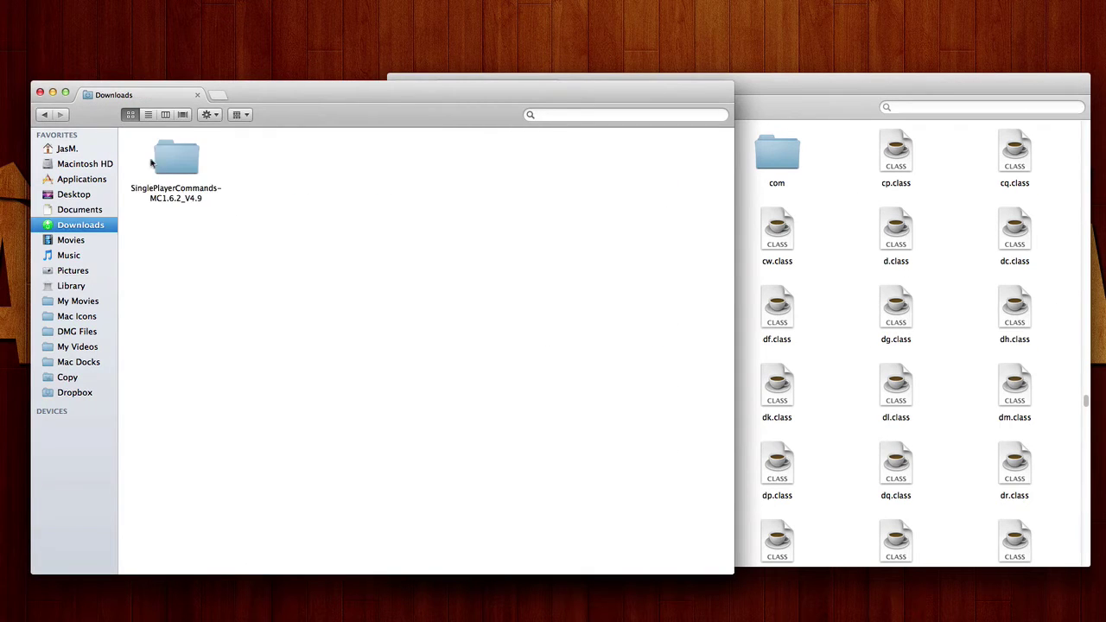
key("super+BackSpace")
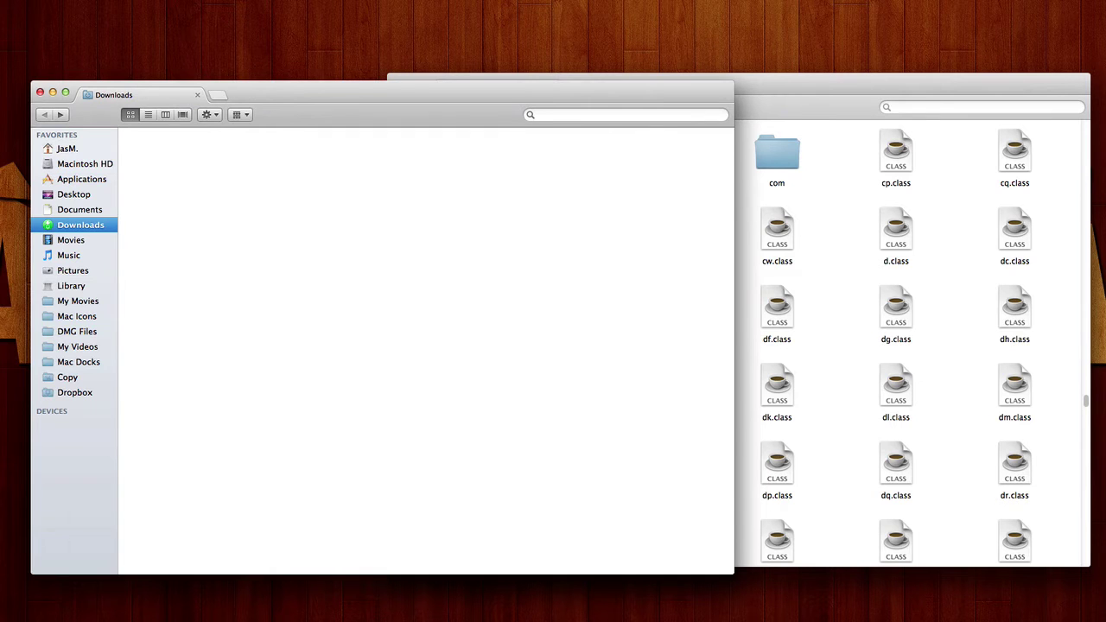
left_click(40, 92)
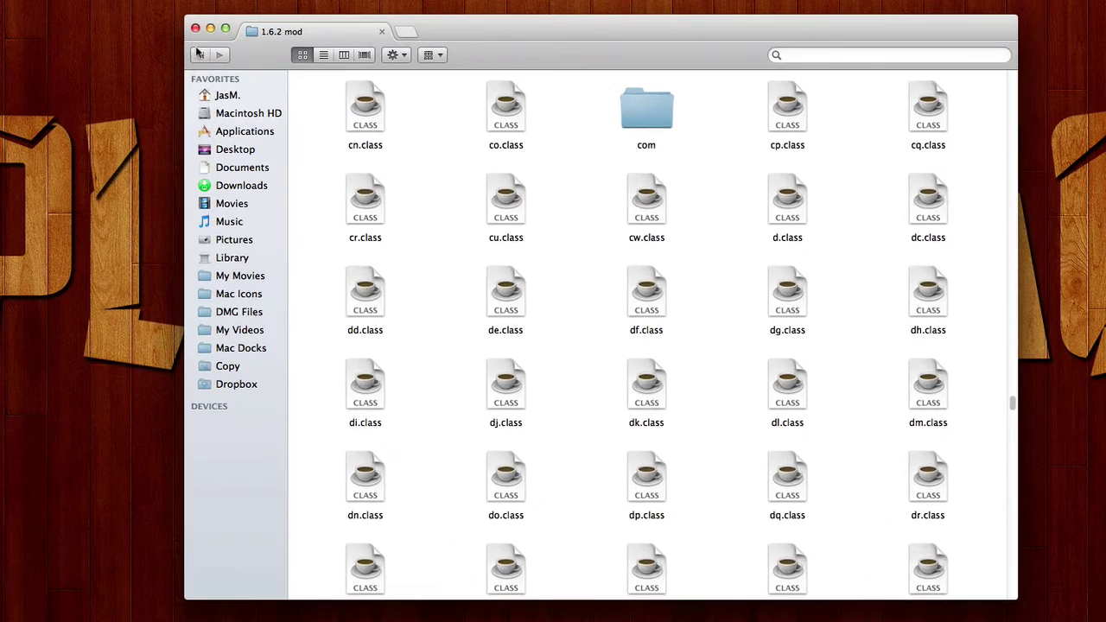
- Open the 1.6.2 mod folder and select all of its files
left_click(400, 107)
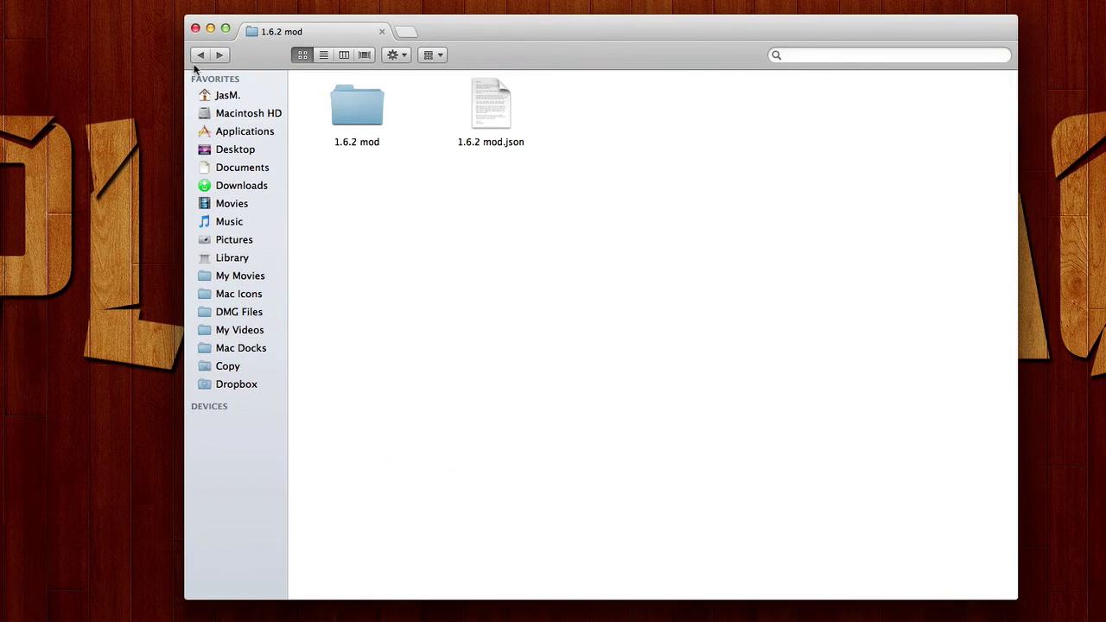
double_click(344, 108)
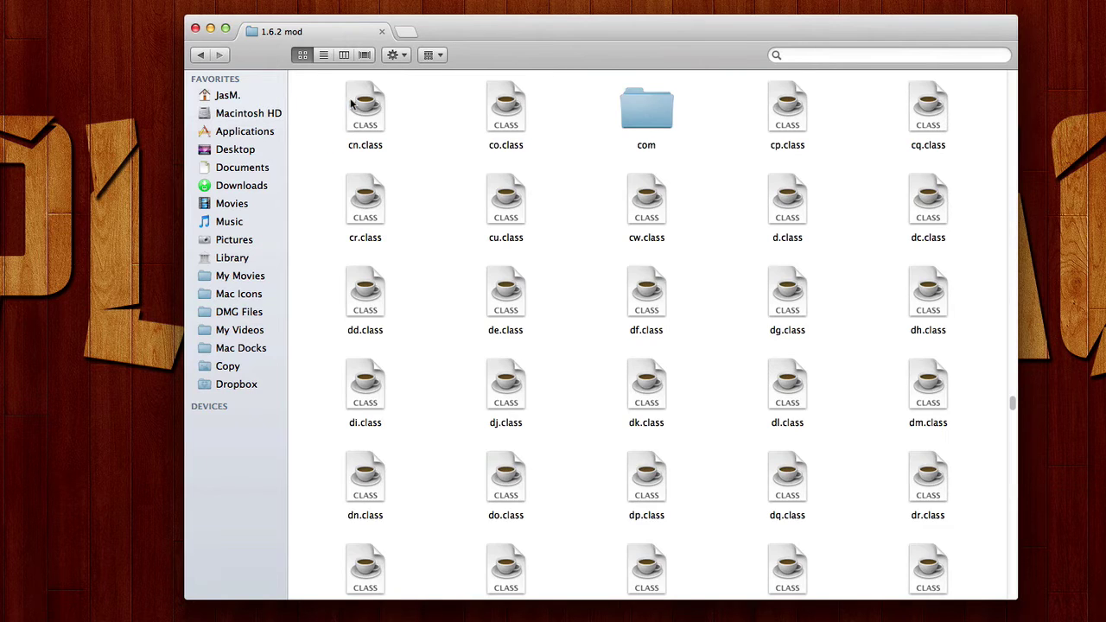
key("super+a")
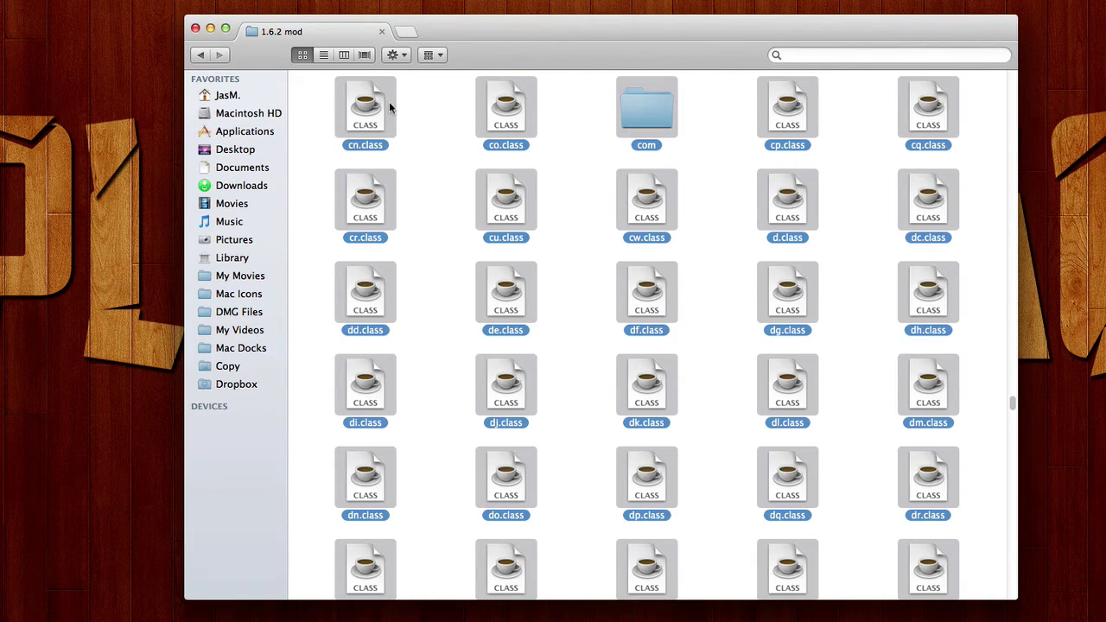
left_click(329, 94)
left_click_drag(327, 90, 870, 129)
key("super+a")
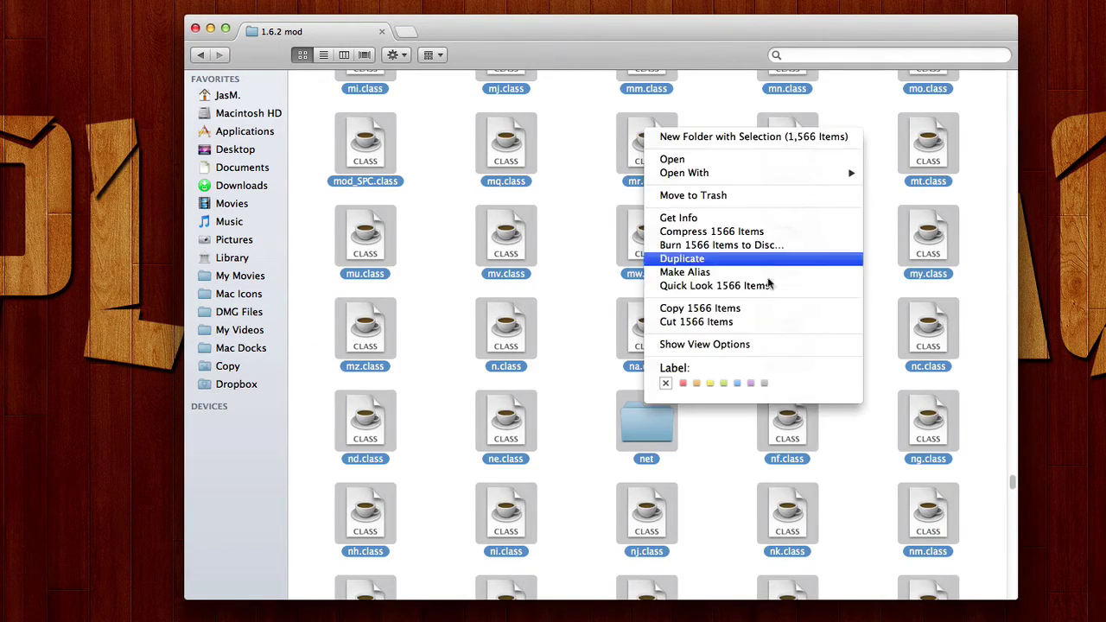
right_click(644, 129)
left_click(547, 217)
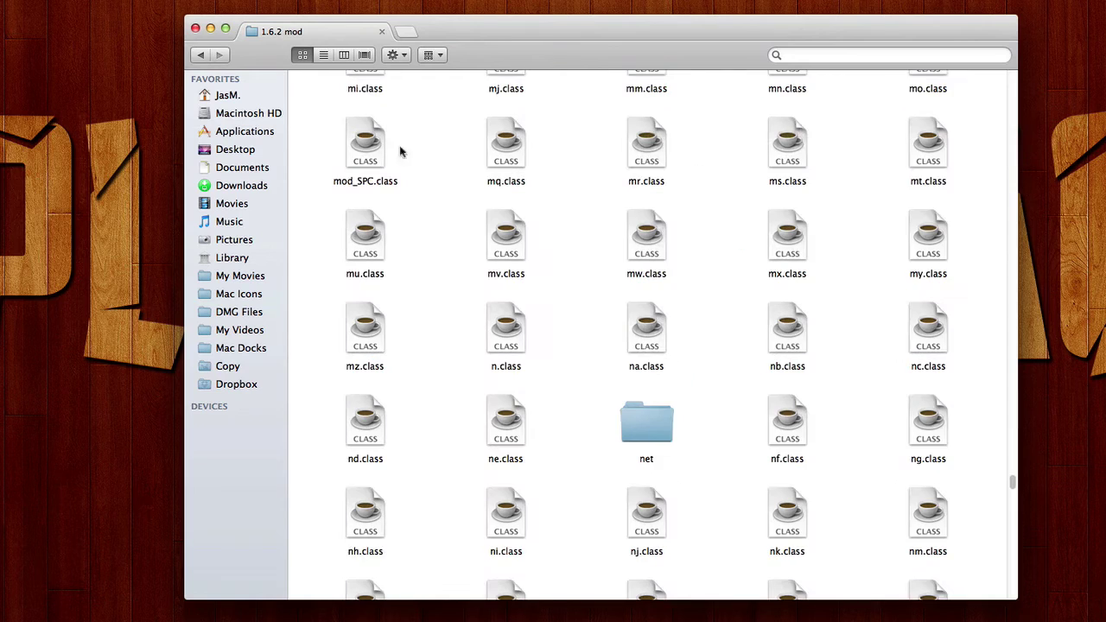
- Reopen 1.6.2 mod, select all 1,566 files and compress them into Archive.zip
left_click(201, 55)
left_click(354, 96)
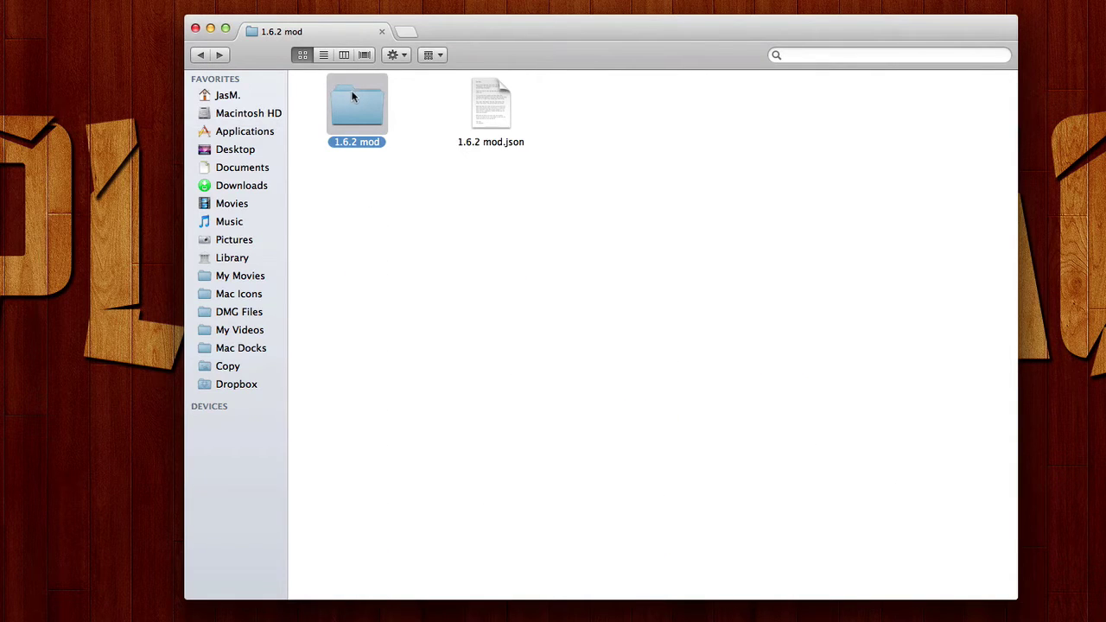
double_click(353, 104)
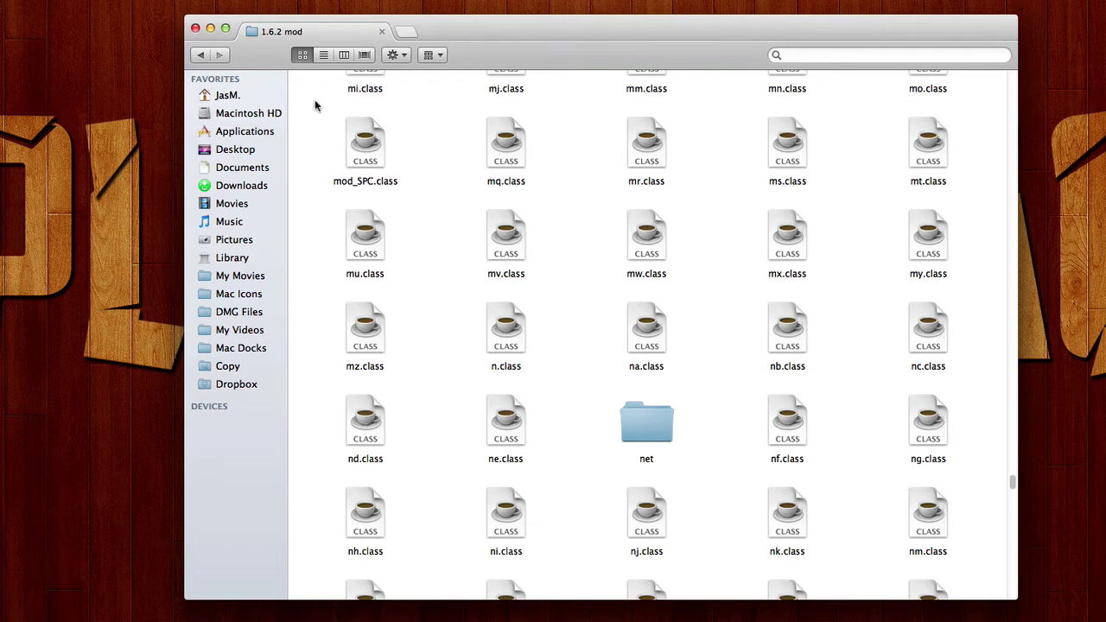
key("super+a")
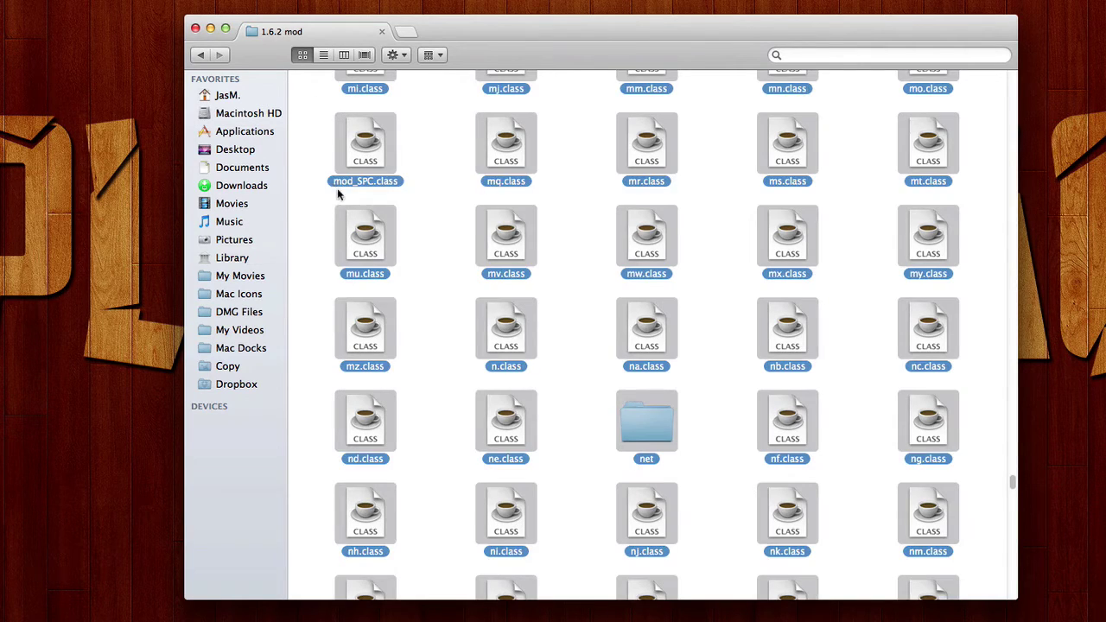
right_click(375, 154)
left_click(442, 251)
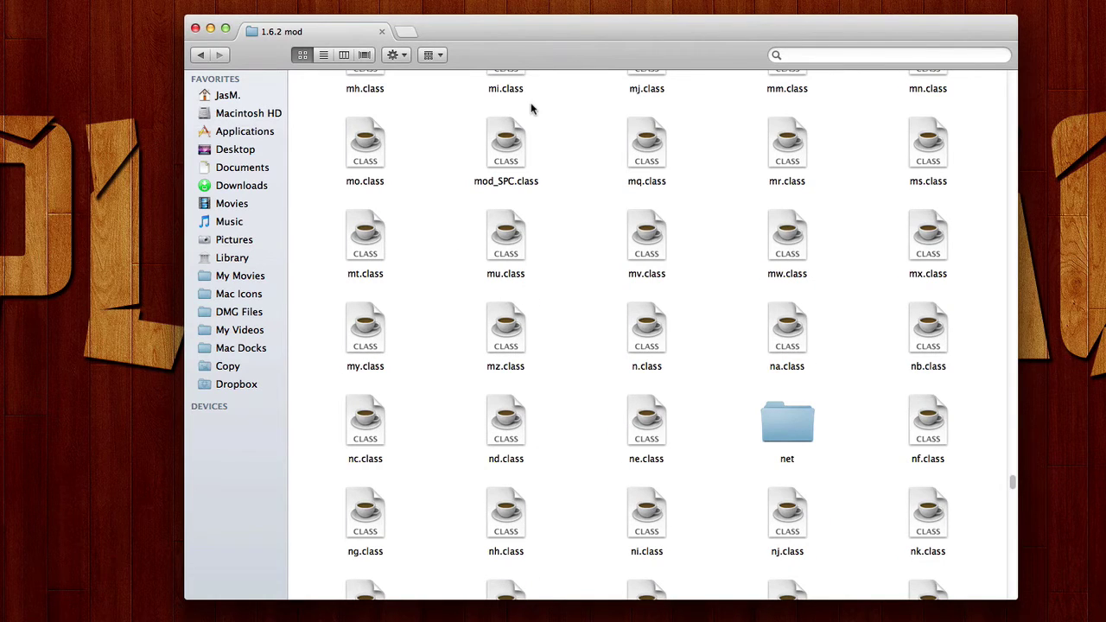
left_click(776, 548)
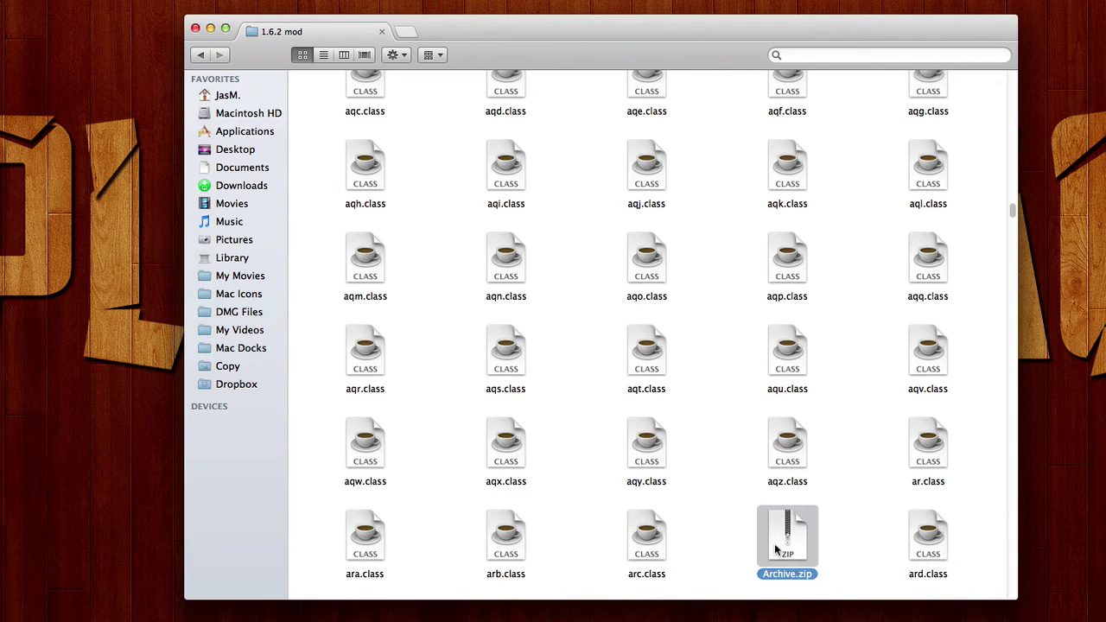
- Move Archive.zip up beside 1.6.2 mod.json and delete the 1.6.2 mod folder
left_click(740, 544)
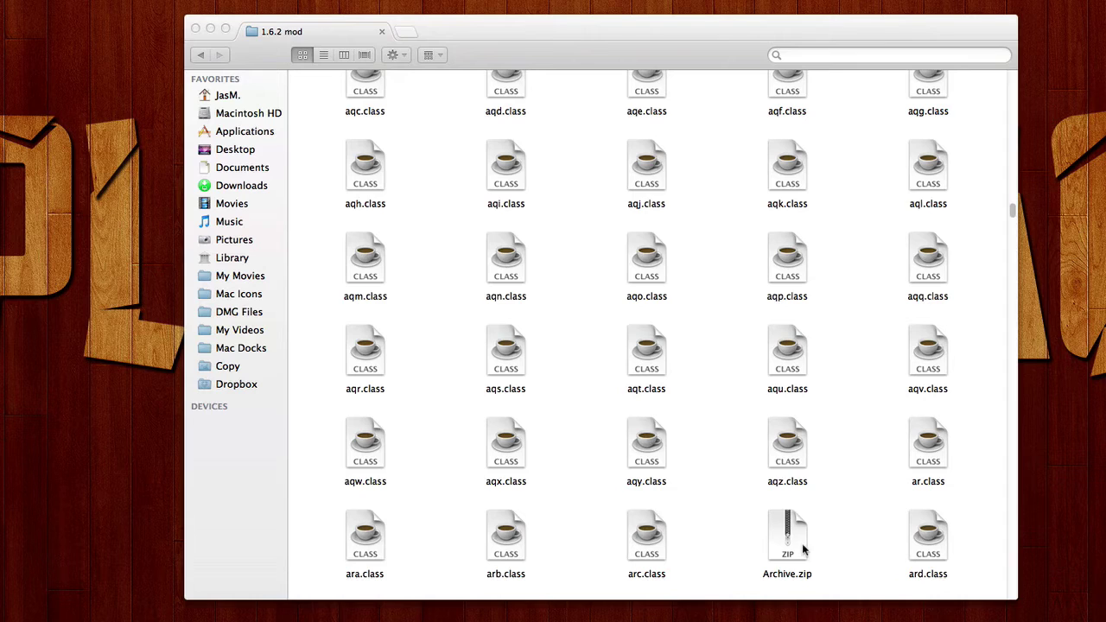
left_click_drag(801, 553, 750, 0)
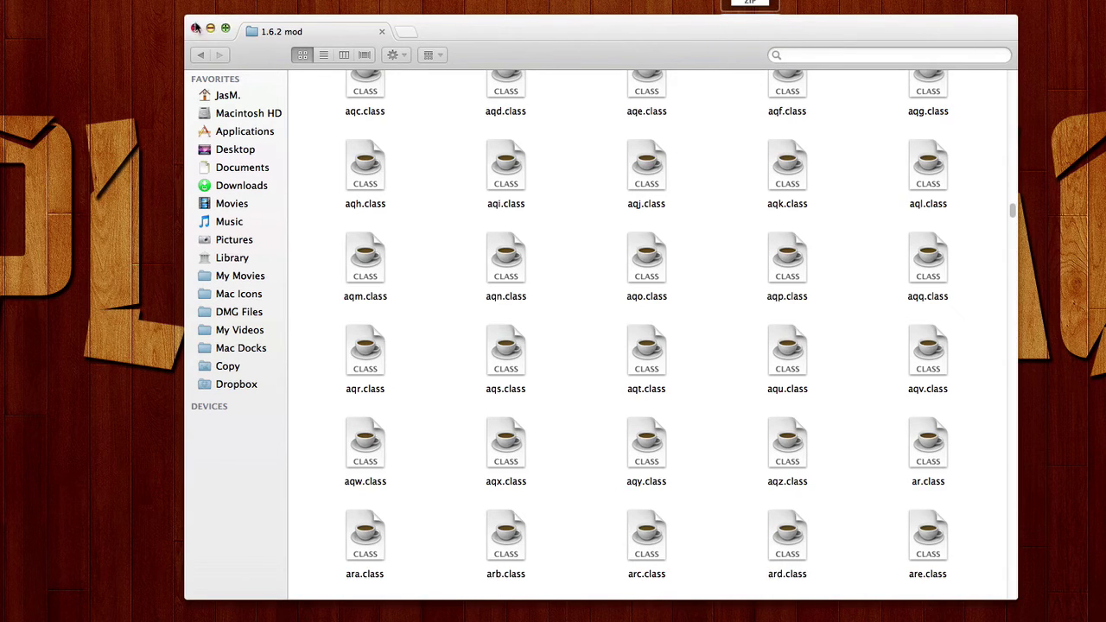
left_click(200, 55)
left_click_drag(409, 201, 354, 141)
key("super+BackSpace")
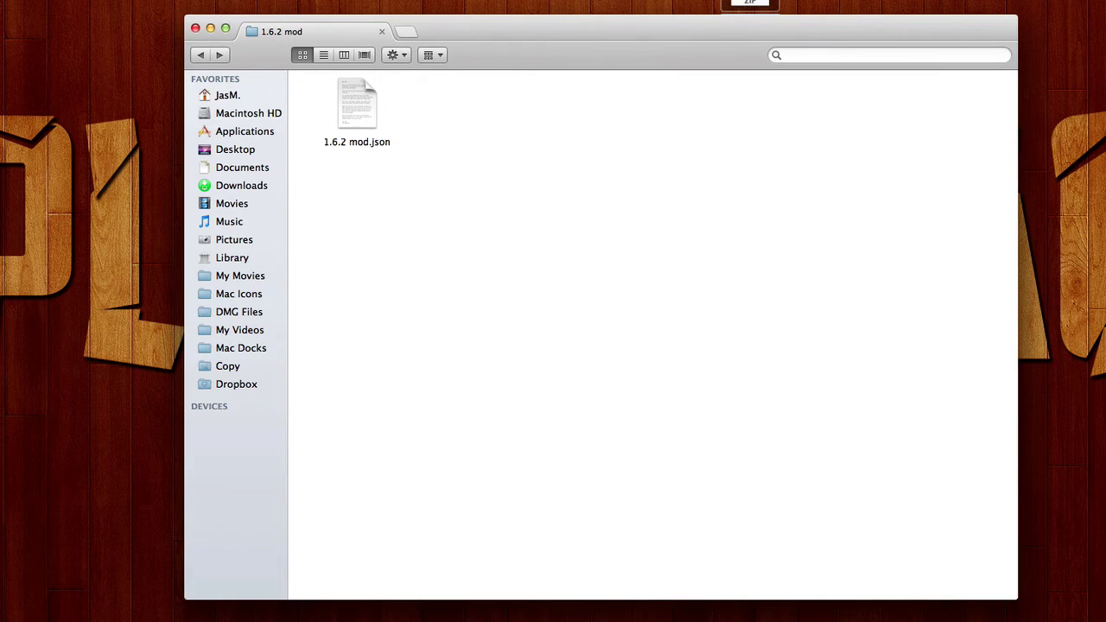
left_click_drag(750, 1, 476, 108)
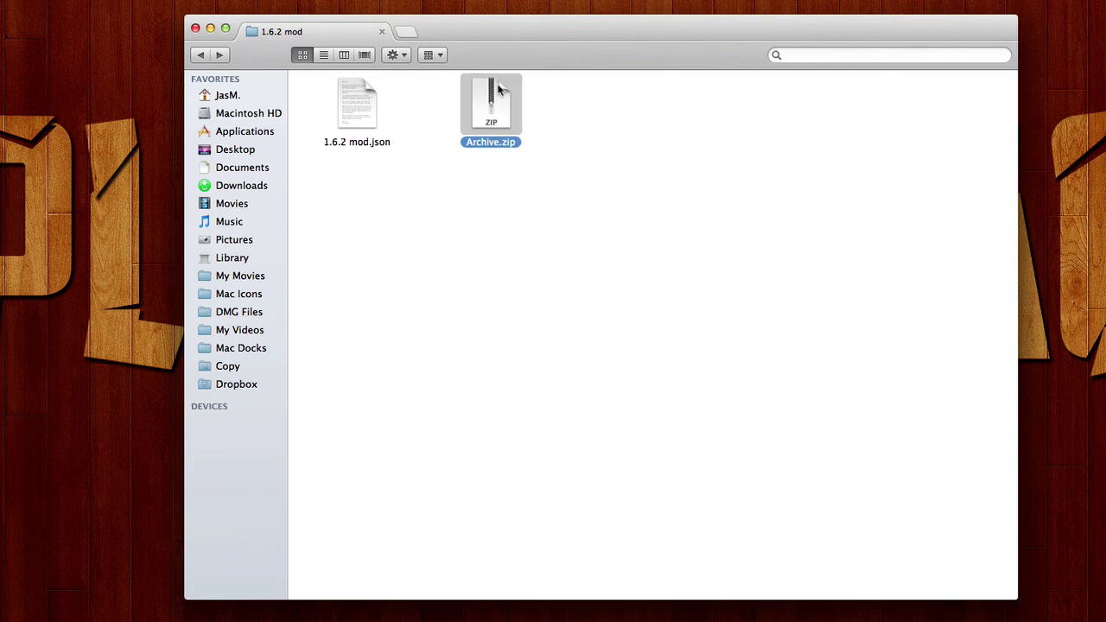
- Rename Archive.zip to '1.6.2 mod.jar', accepting the change to the .jar extension
key("Return")
key("BackSpace")
type("1.6")
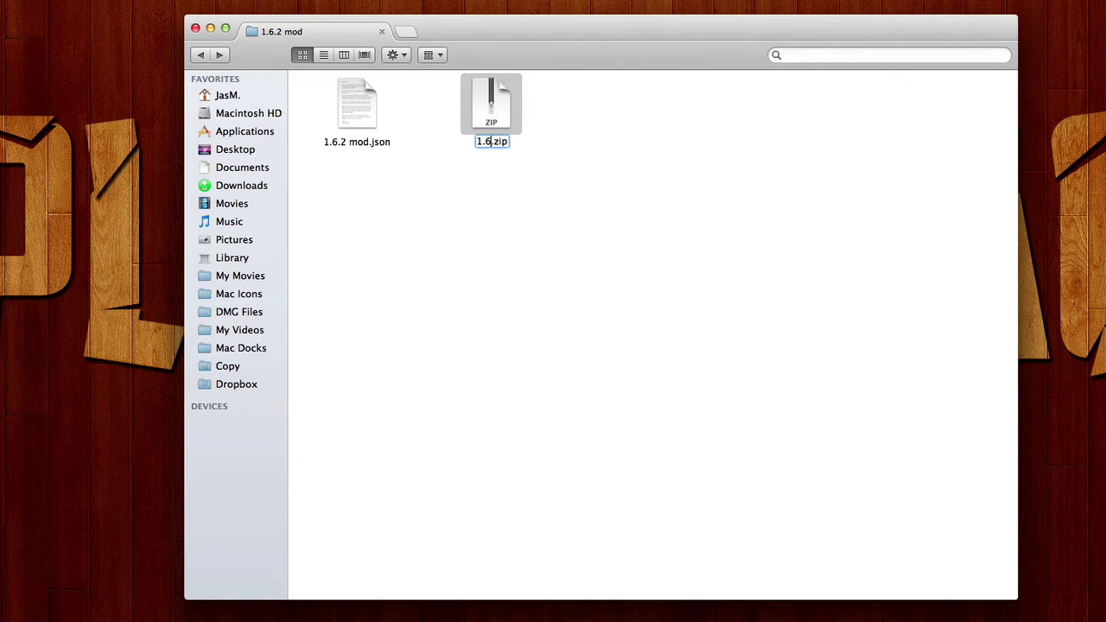
type(".2 mod.")
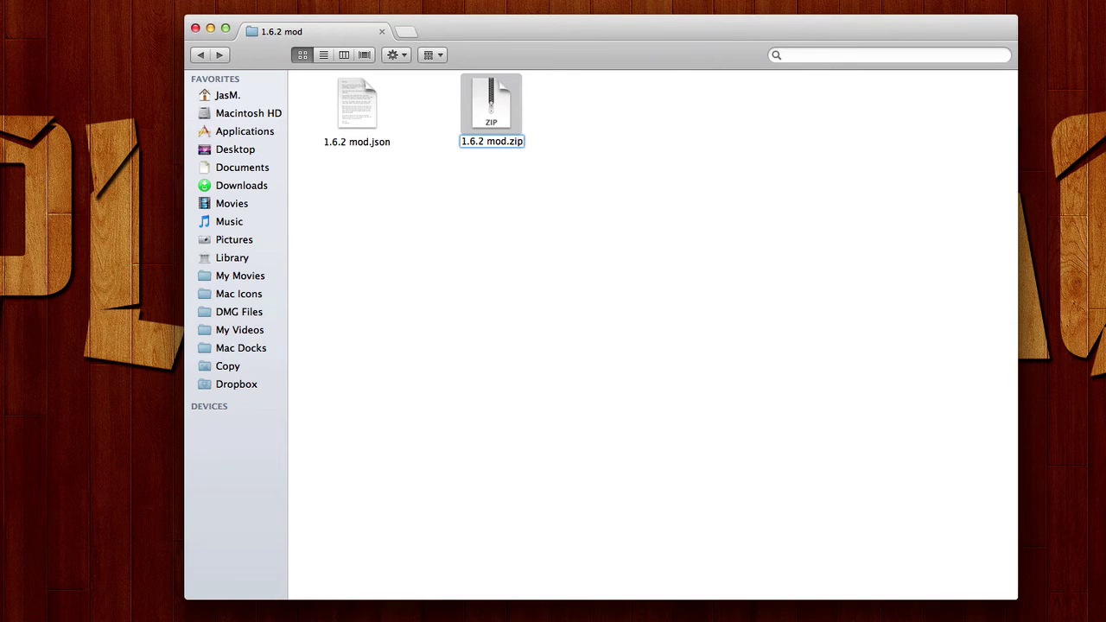
key("BackSpace")
key("BackSpace")
key("BackSpace")
type("jar")
key("Return")
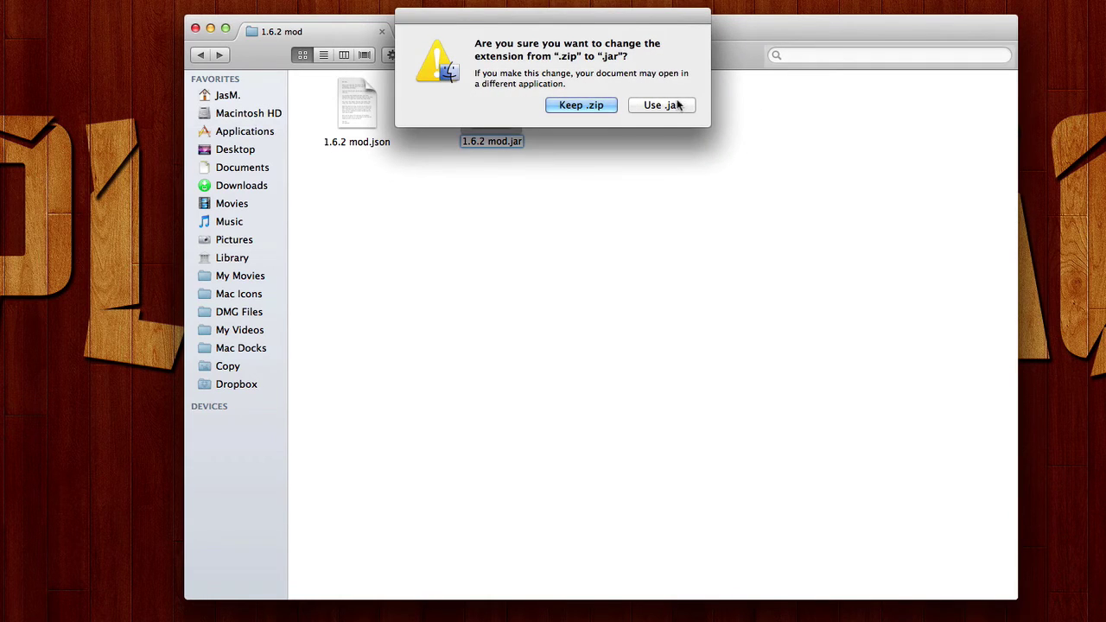
left_click(664, 106)
- Refresh the folder view so the 1.6.2 mod.jar icon updates
right_click(614, 128)
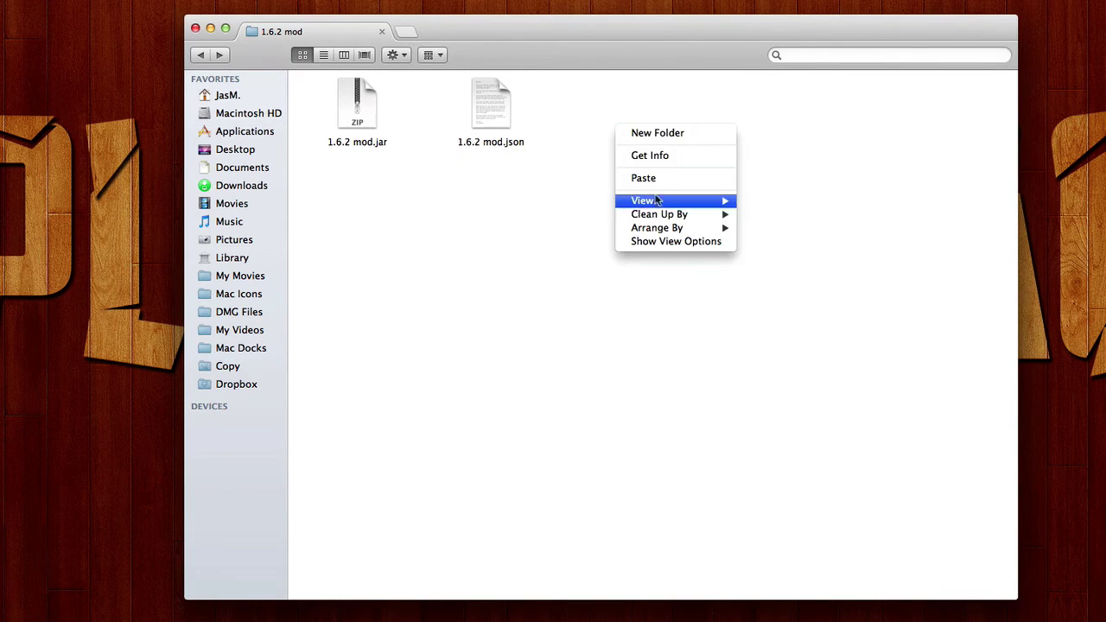
left_click(553, 207)
left_click(363, 102)
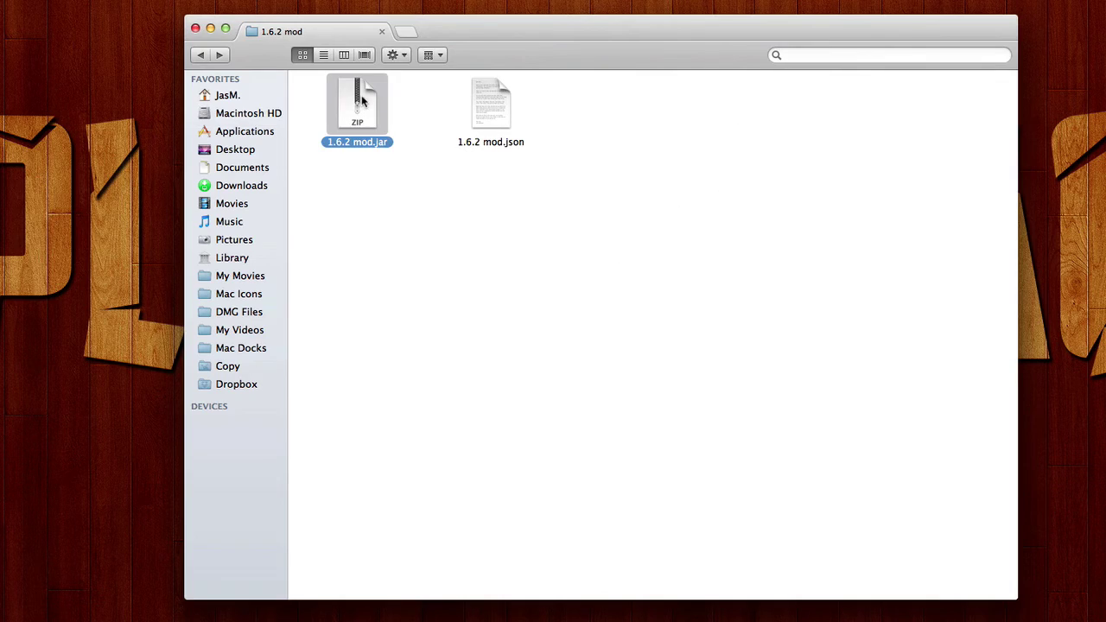
left_click(412, 203)
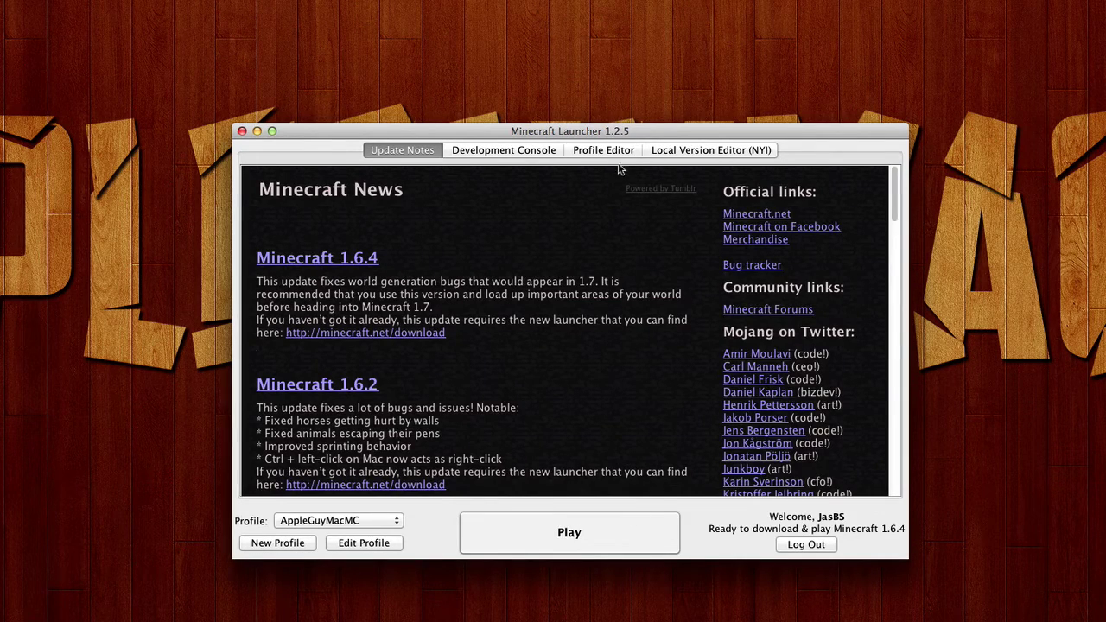
- In the Profile Editor, add a new profile named '1.6.2 mod'
left_click(619, 155)
right_click(376, 251)
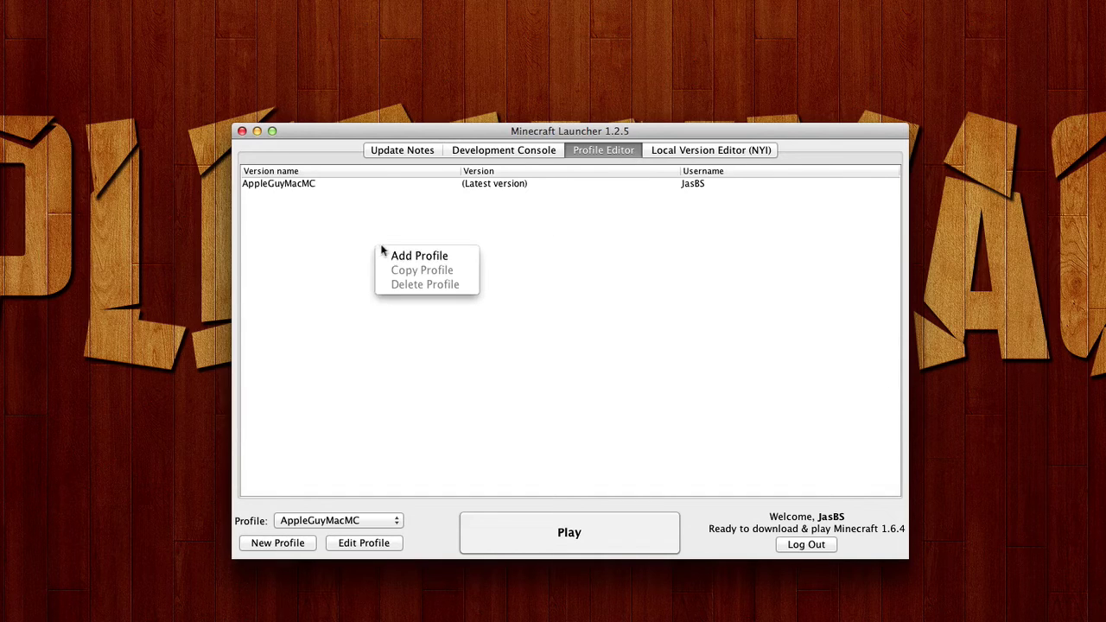
left_click(393, 254)
key("BackSpace")
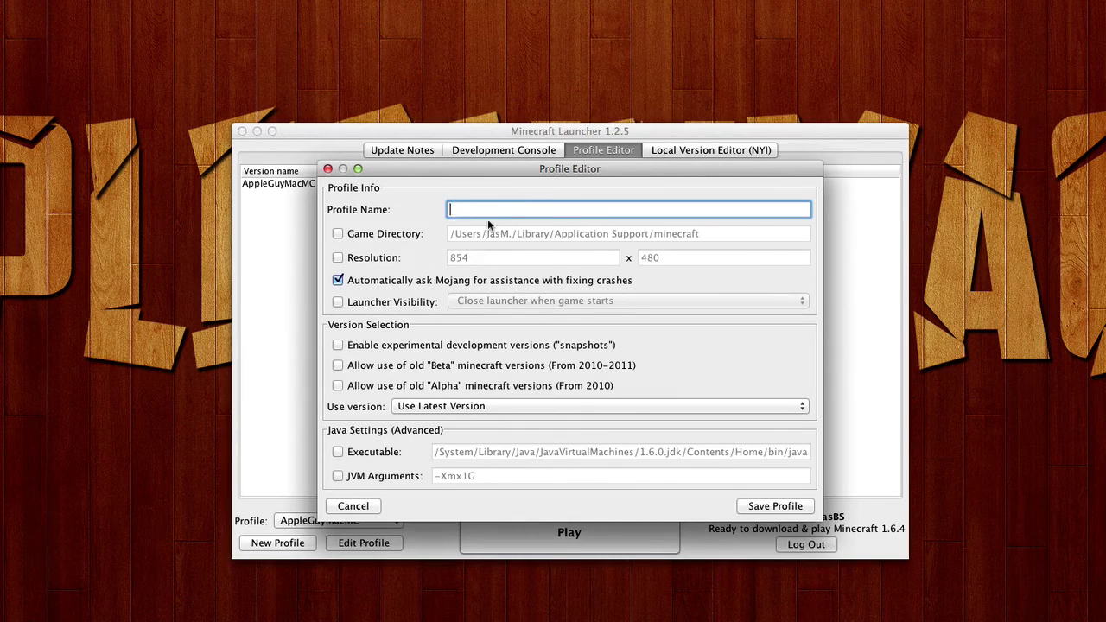
type("1.6.2 mod")
- Set the profile's version to release 1.6.2 mod, declining old Alpha versions, and save it
left_click(530, 410)
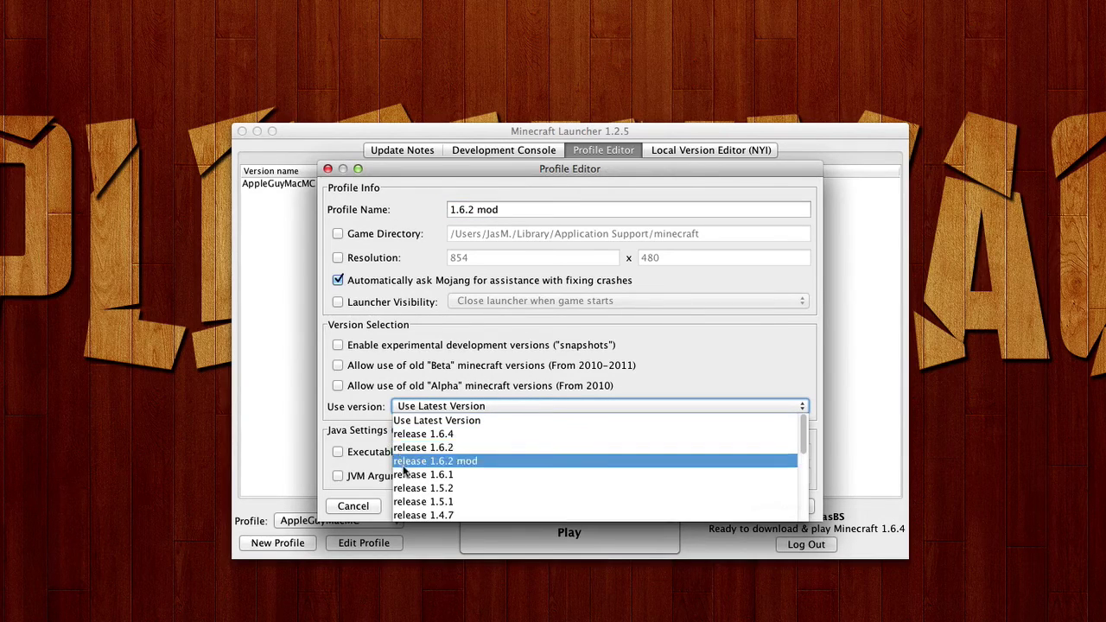
left_click(459, 387)
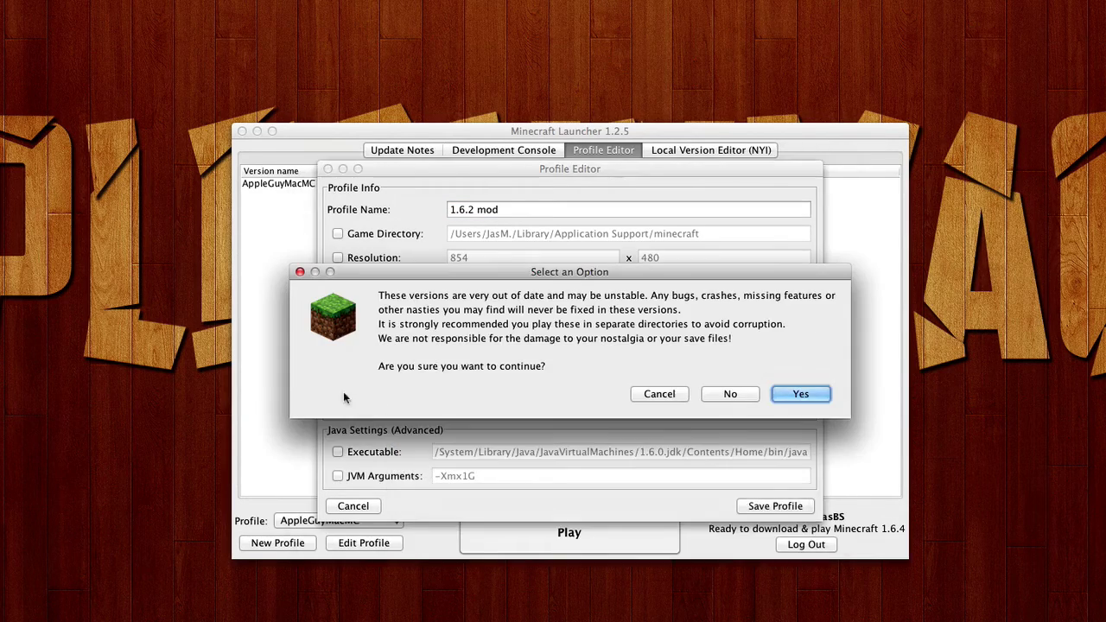
left_click(750, 394)
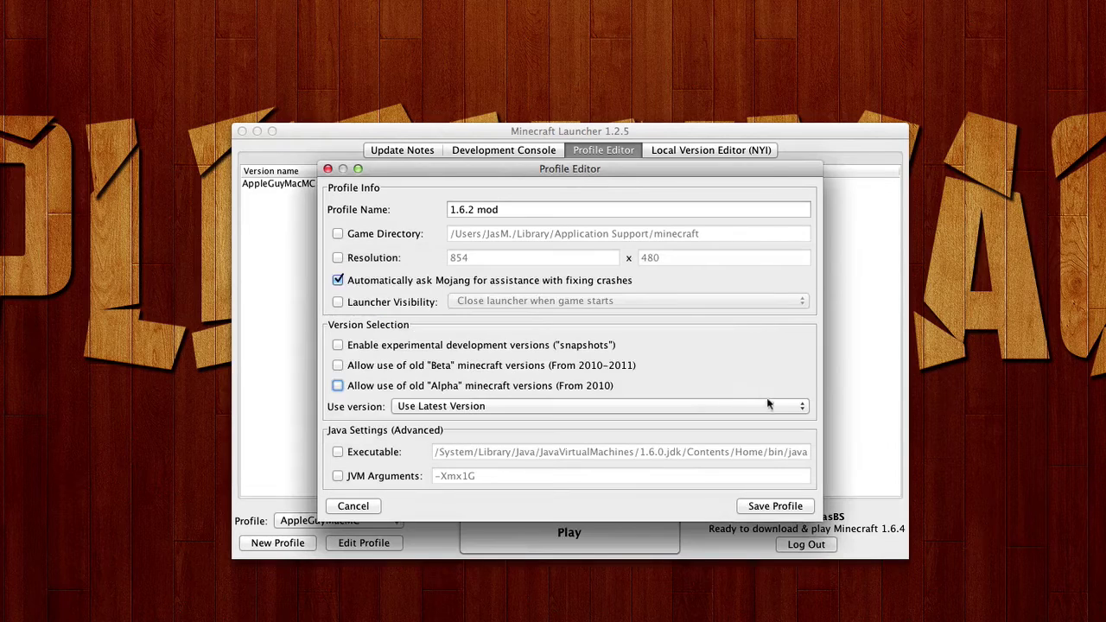
left_click(415, 407)
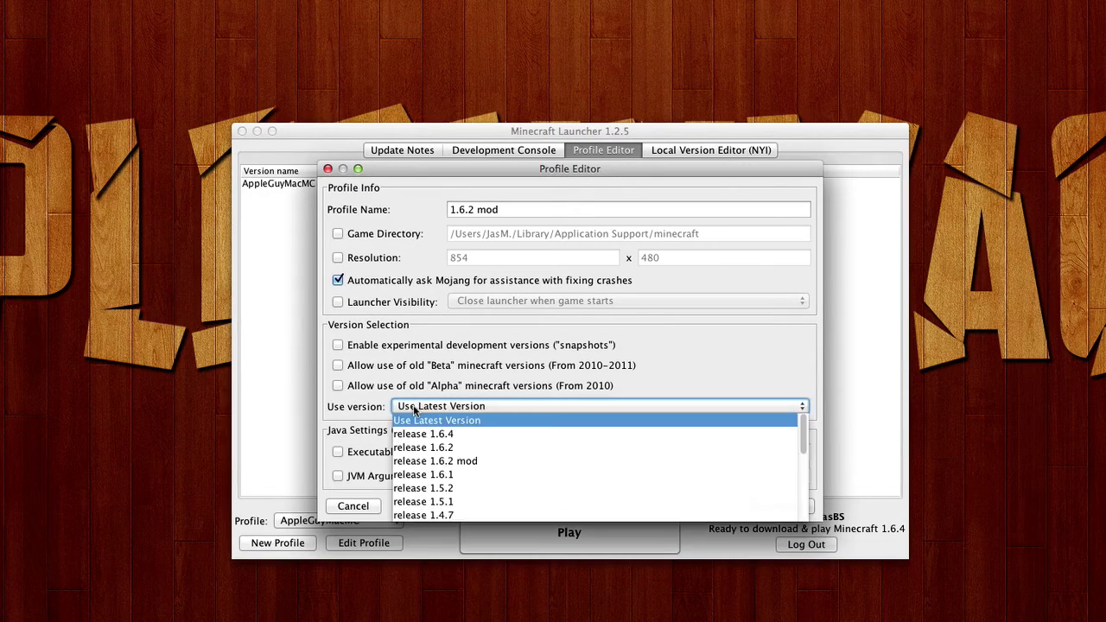
left_click(488, 463)
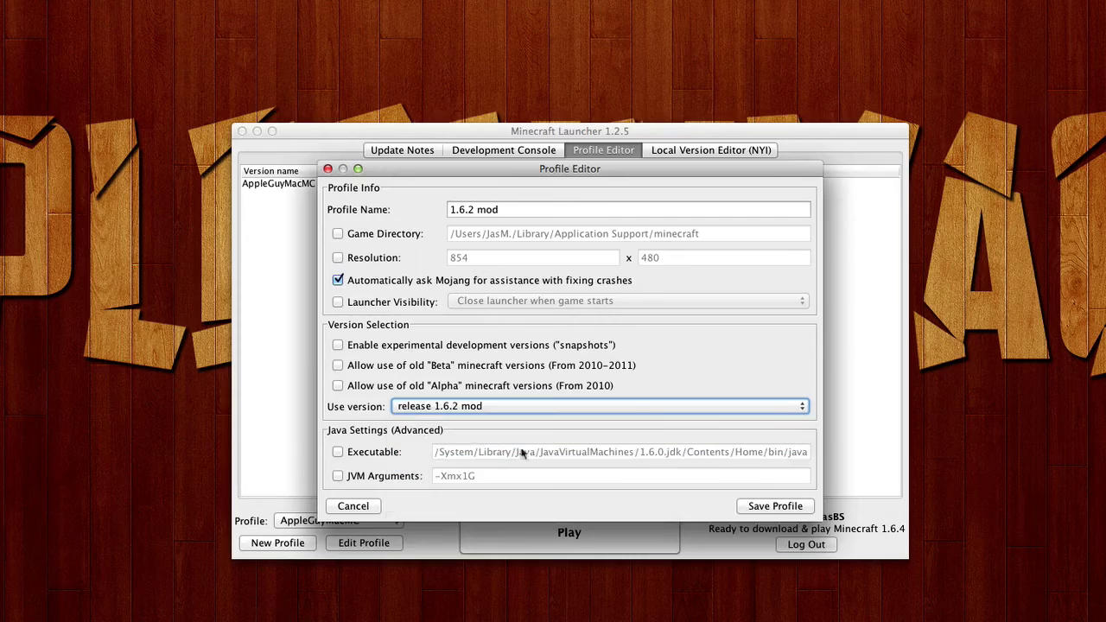
left_click(775, 506)
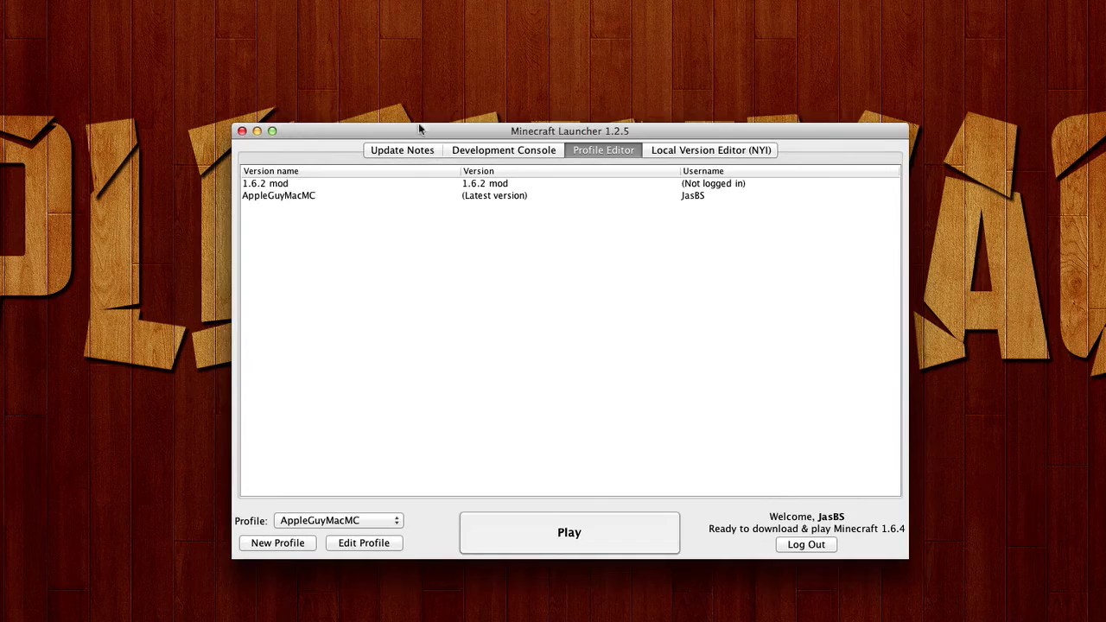
- Select the 1.6.2 mod profile on the news page and launch the game with the logged-in account
left_click(410, 152)
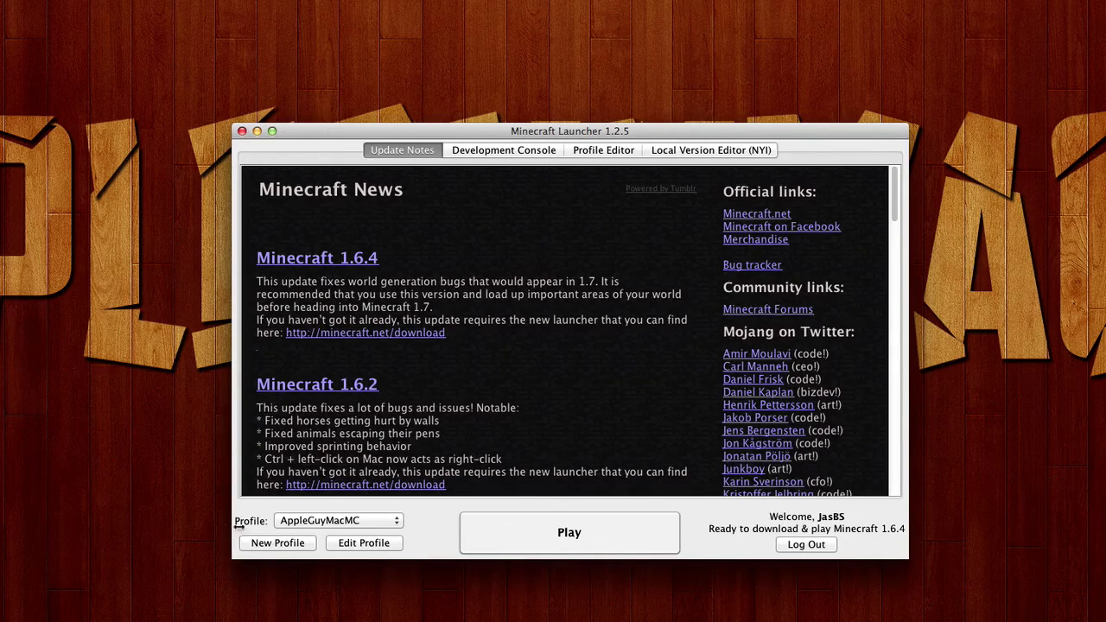
left_click(289, 520)
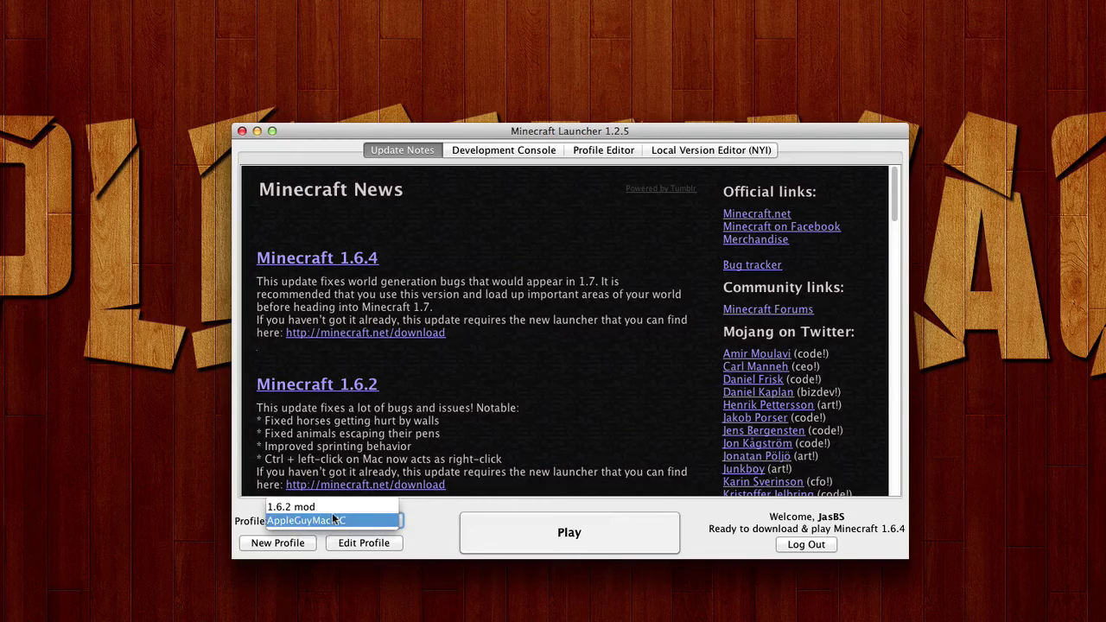
left_click(333, 520)
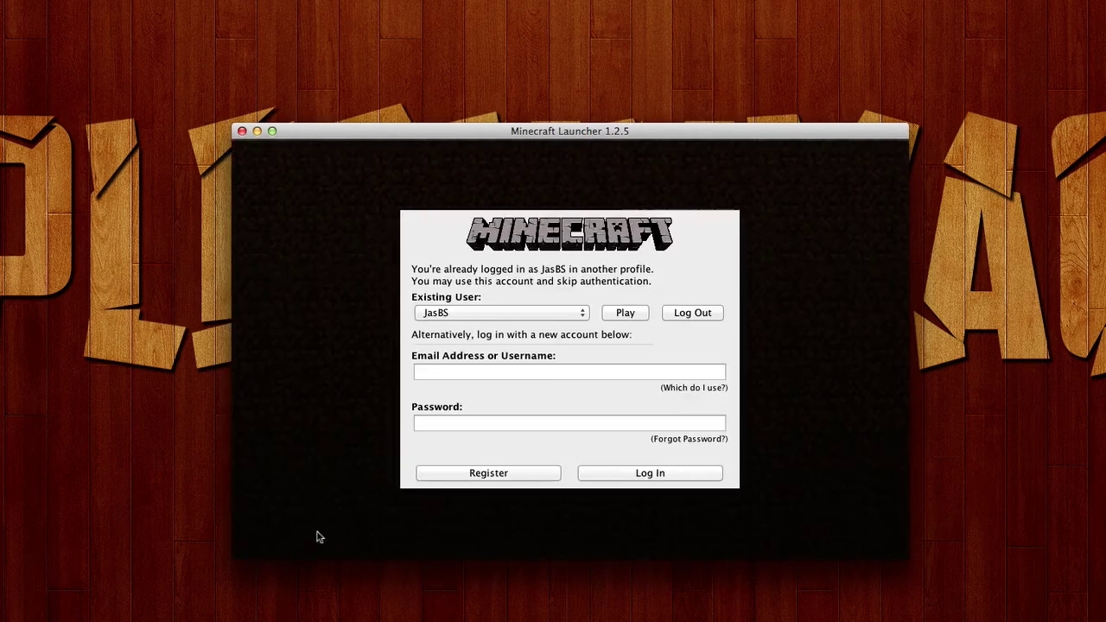
left_click(619, 313)
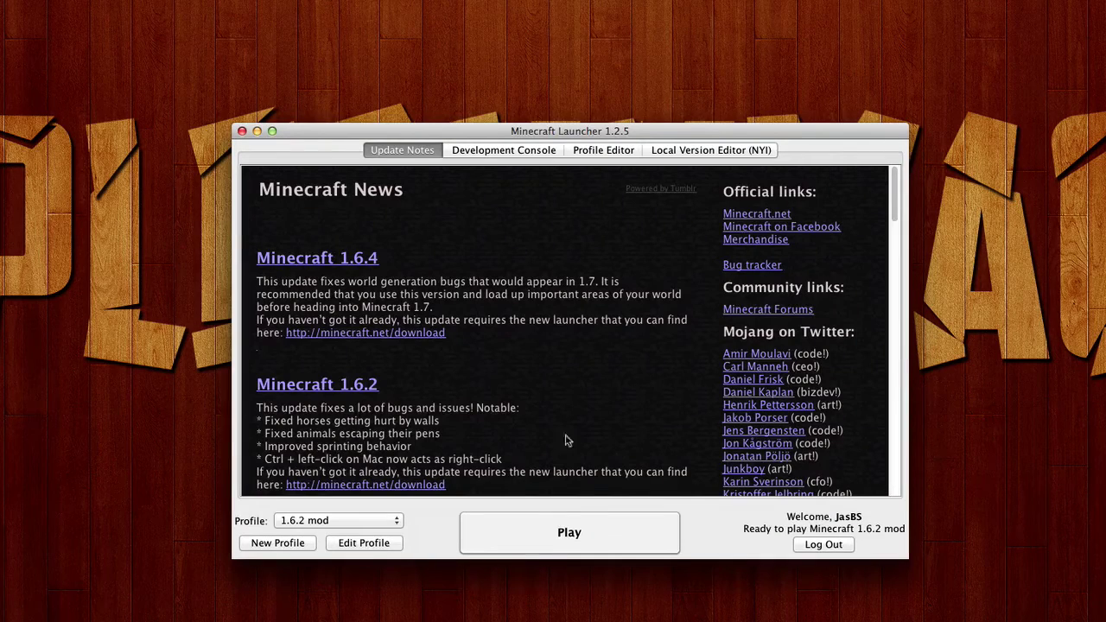
left_click(583, 532)
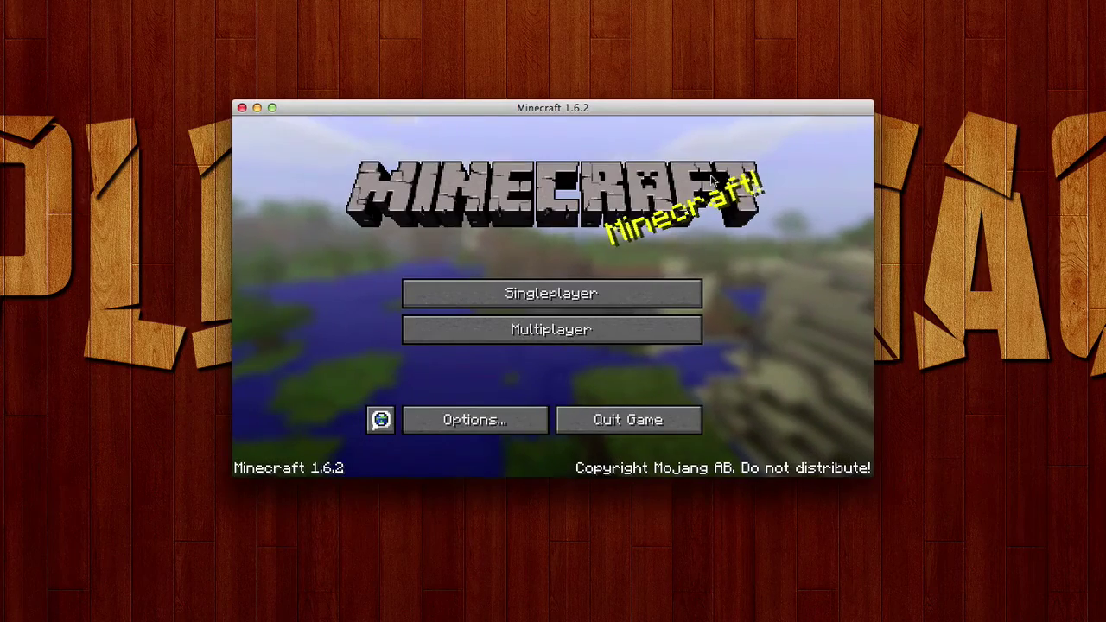
- Create a new singleplayer world in Creative game mode
left_click(545, 295)
left_click(650, 414)
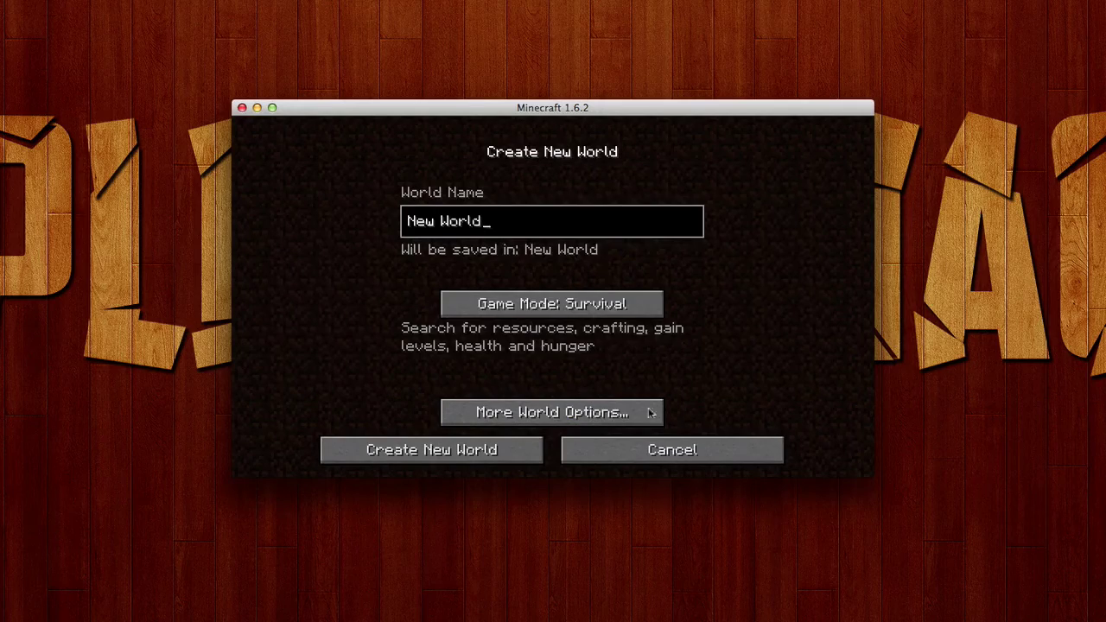
left_click(606, 315)
left_click(513, 455)
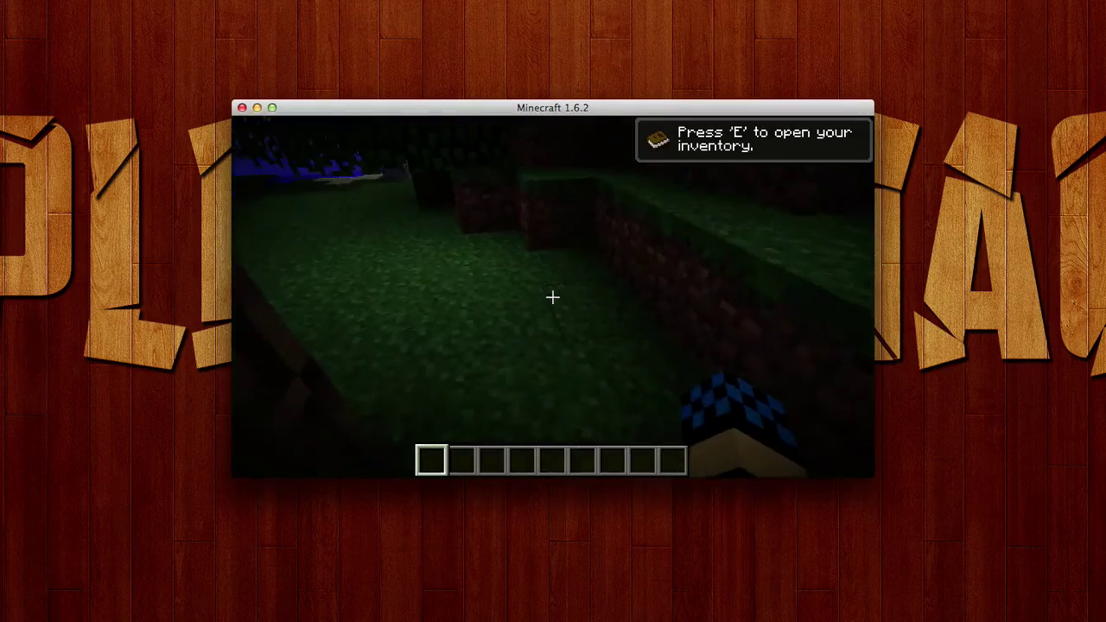
- Toggle to third-person view and back, then pause to the game menu
key("F5")
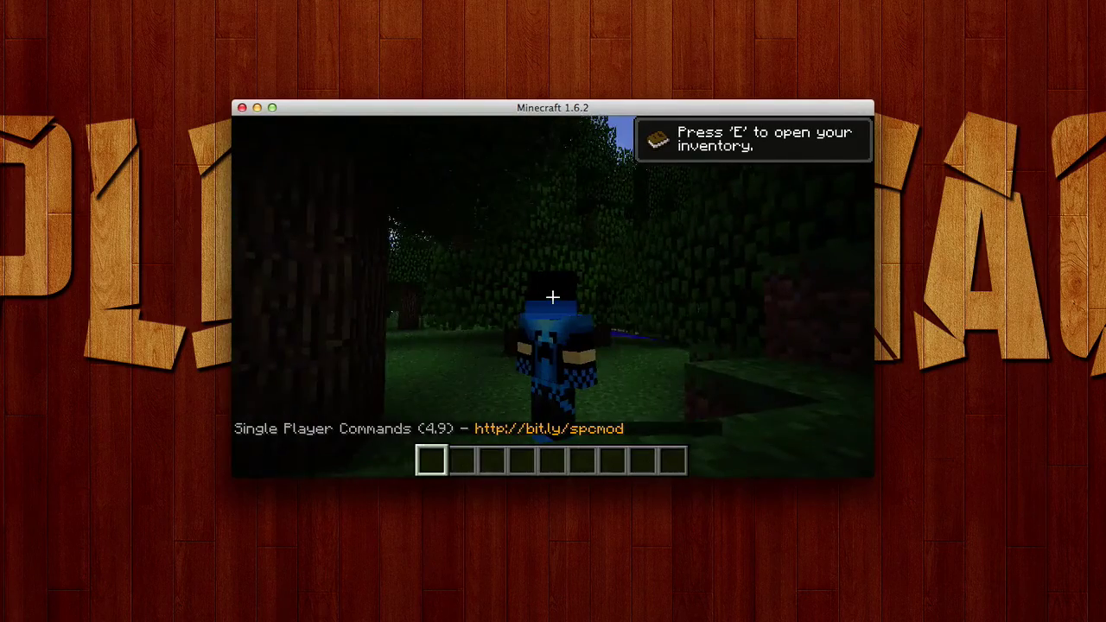
key("F5")
key("F5")
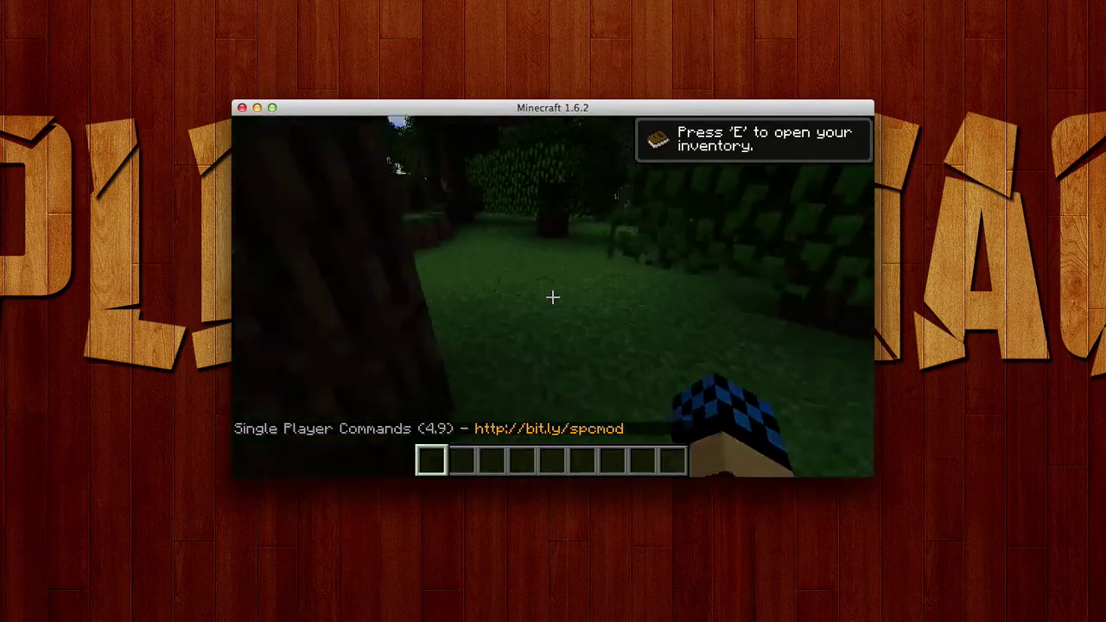
key("Escape")
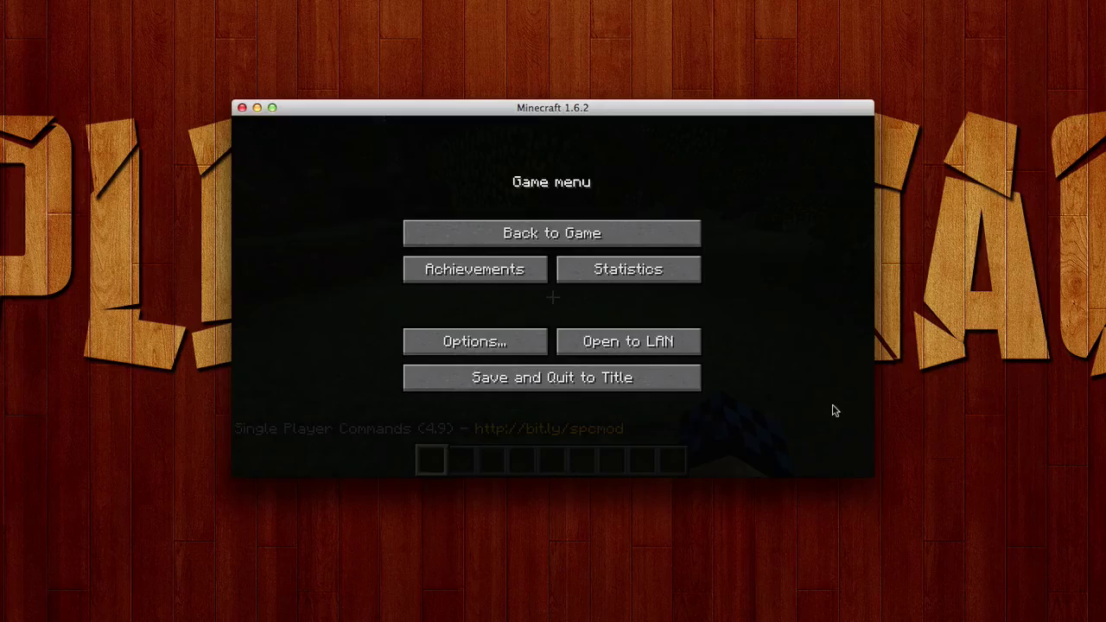
- Break a grass block, enable the super pick axe with '// on', then save and quit to title
key("Escape")
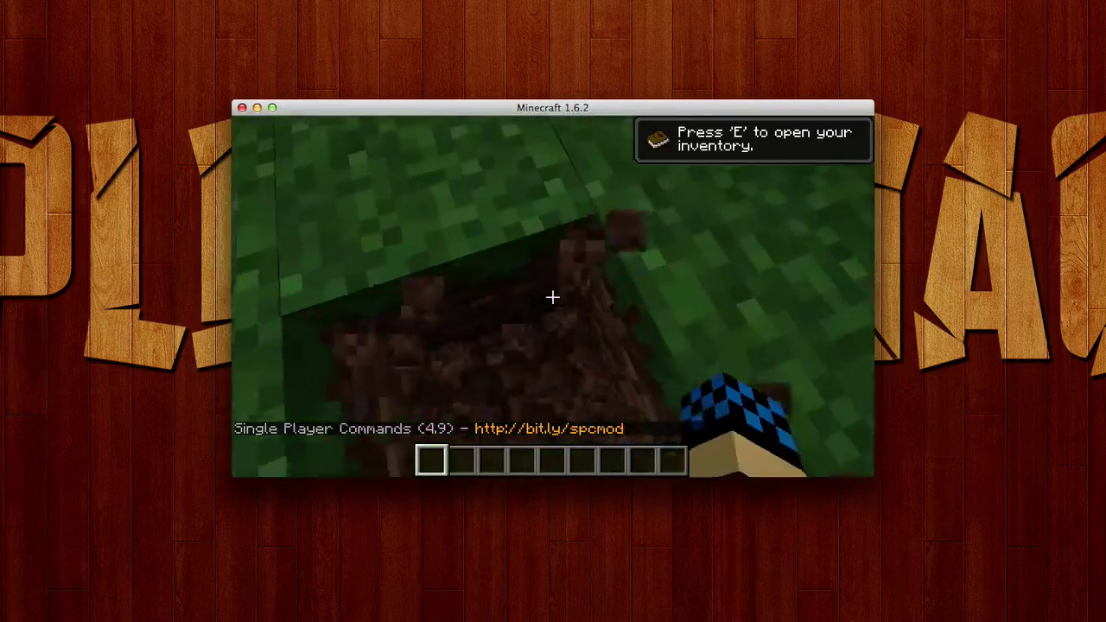
left_click(553, 297)
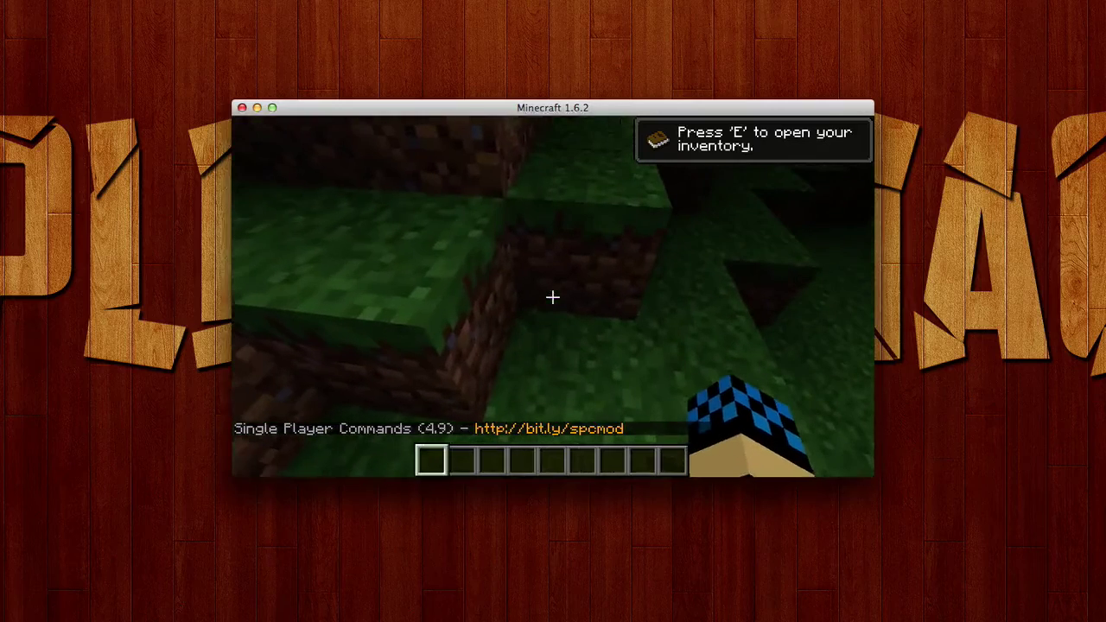
type("t//")
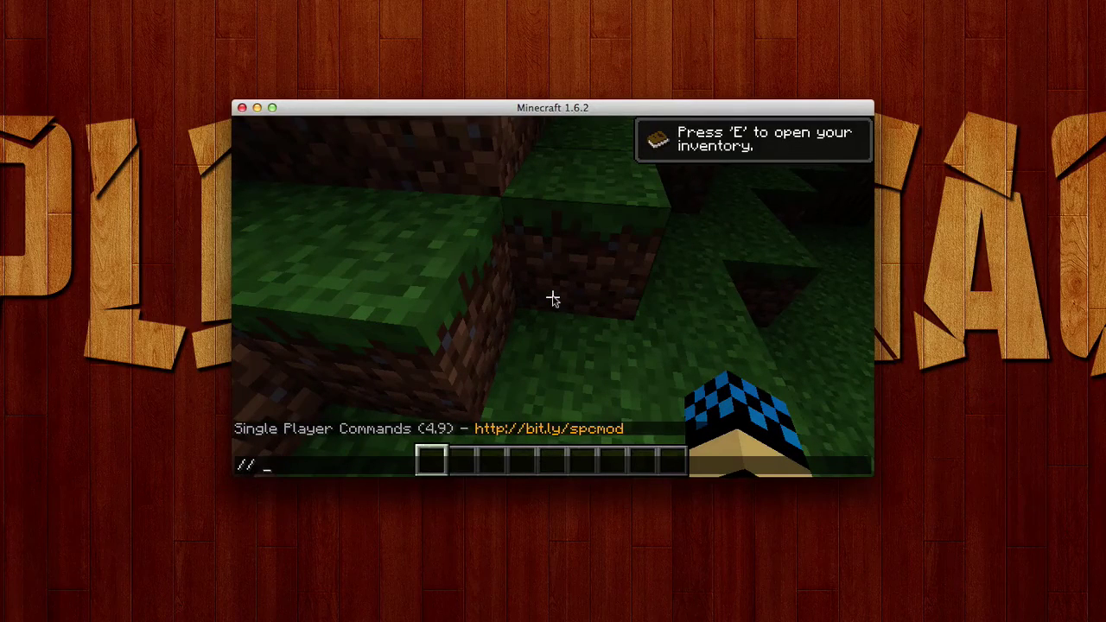
type(" on")
key("Return")
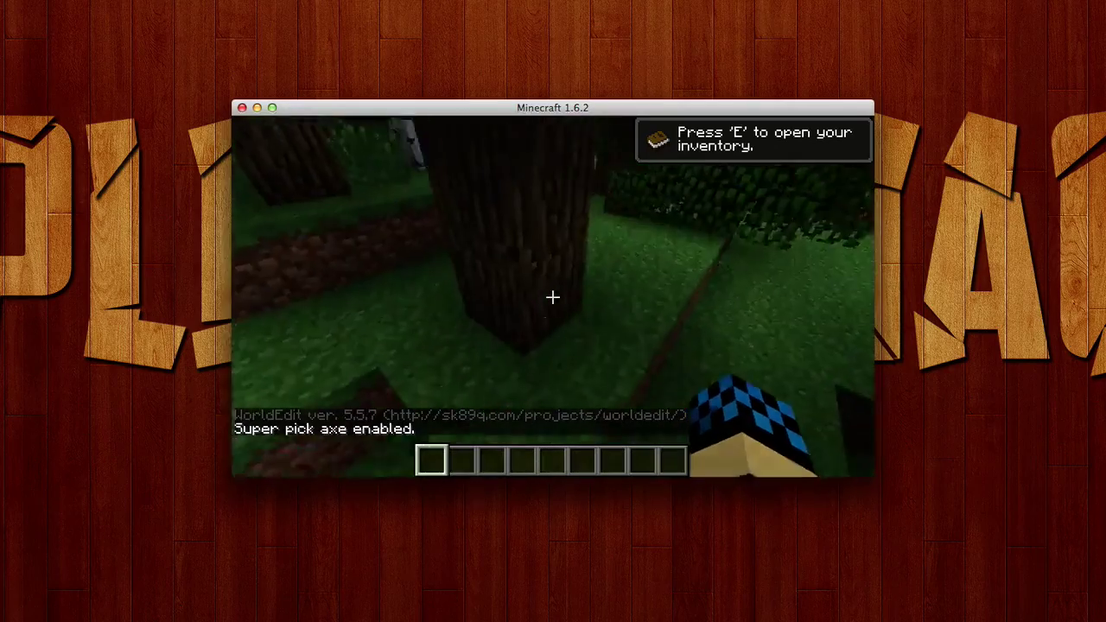
key("Escape")
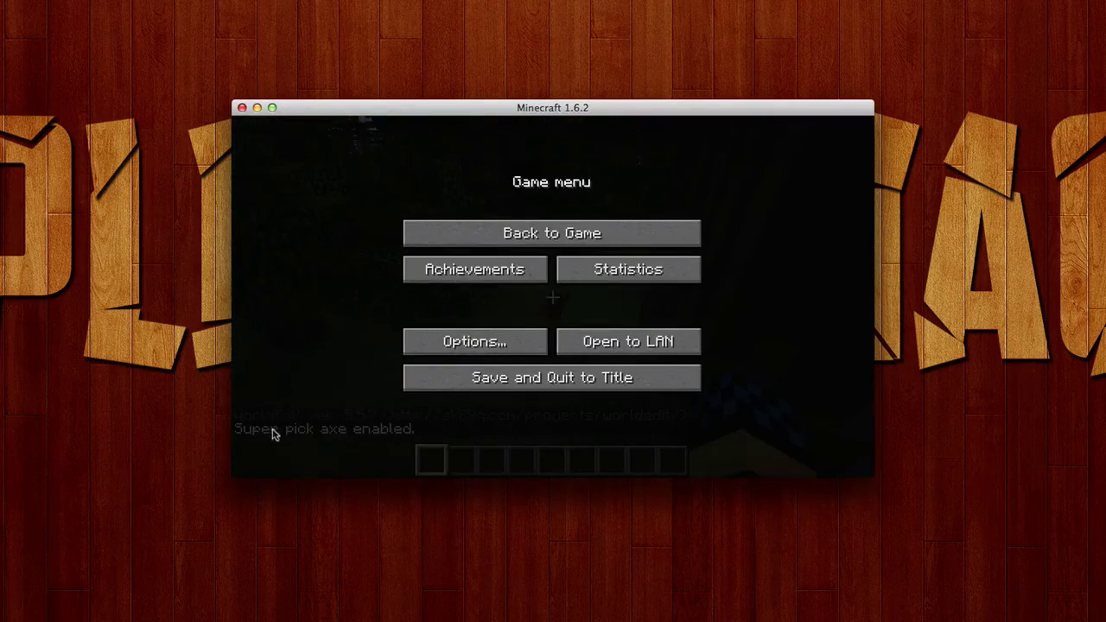
left_click(601, 385)
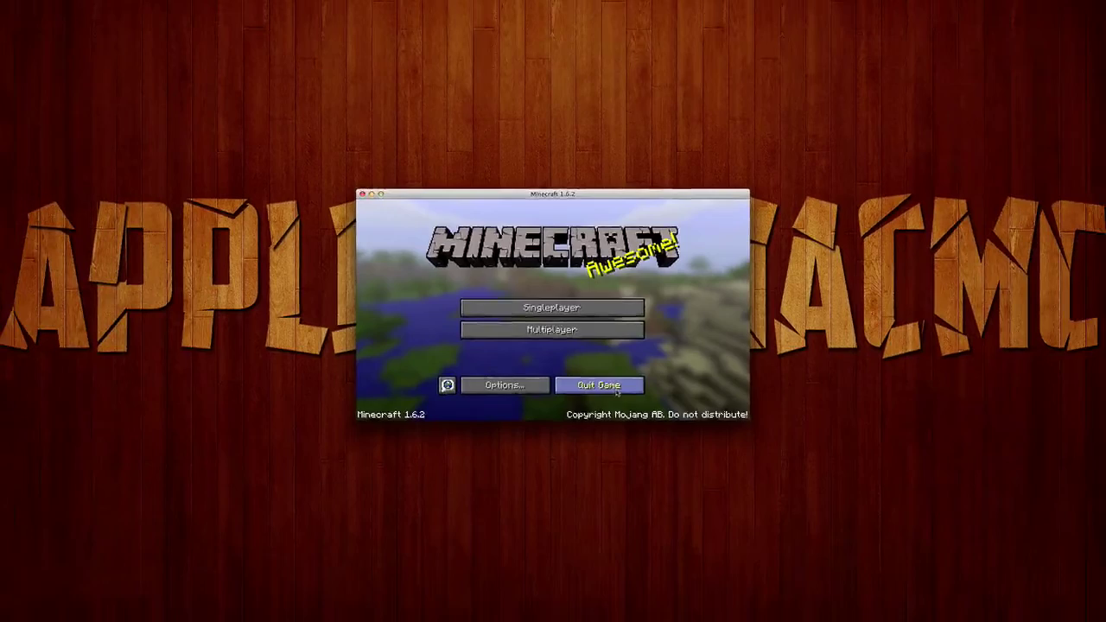
- Quit Minecraft from the title screen
left_click(665, 425)
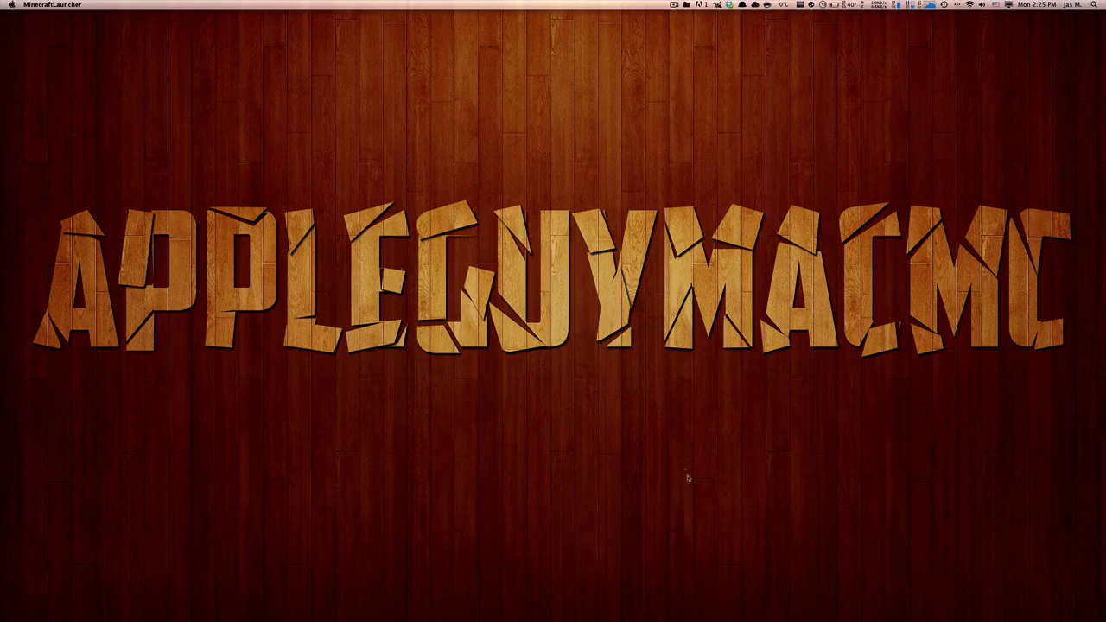